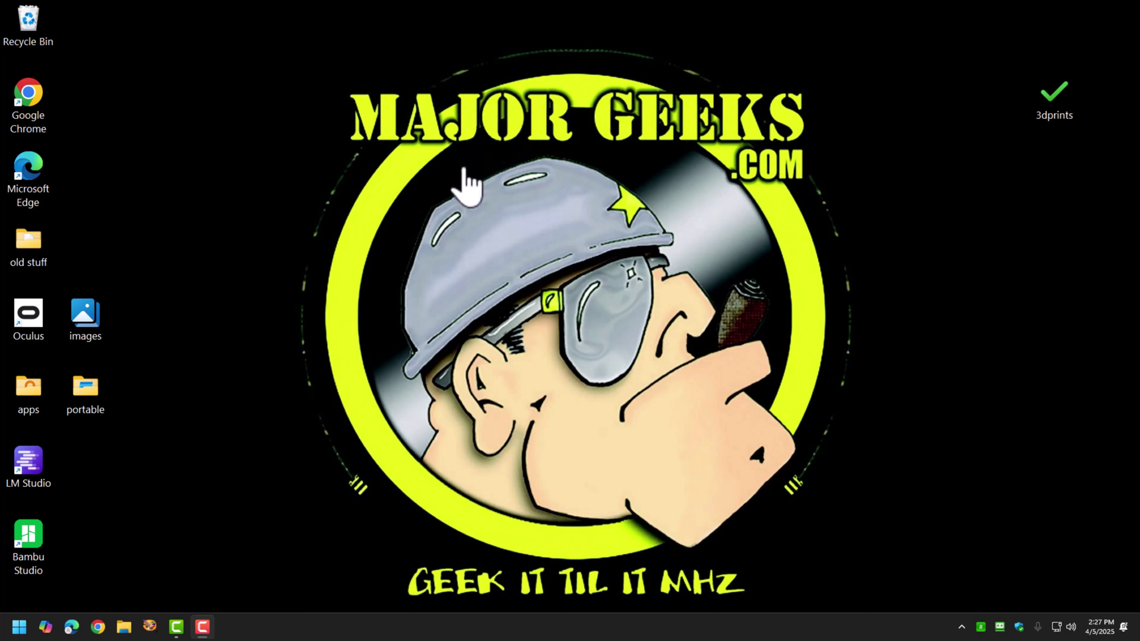
# Search File Explorer's Home folder for 'dog'.
pyautogui.click(132, 633)
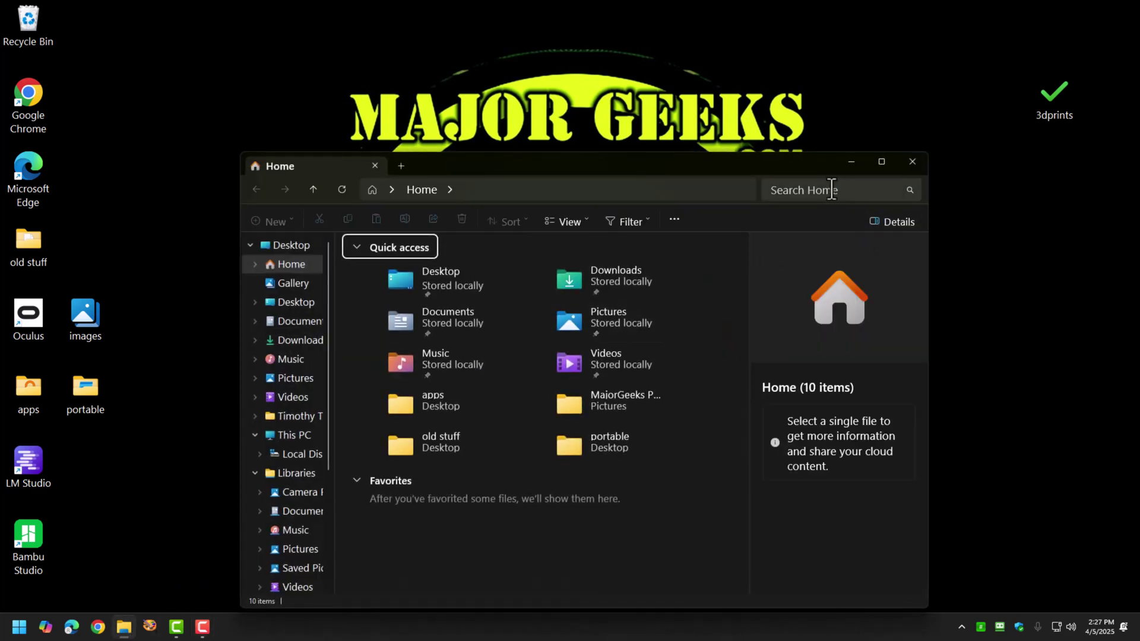
pyautogui.click(829, 190)
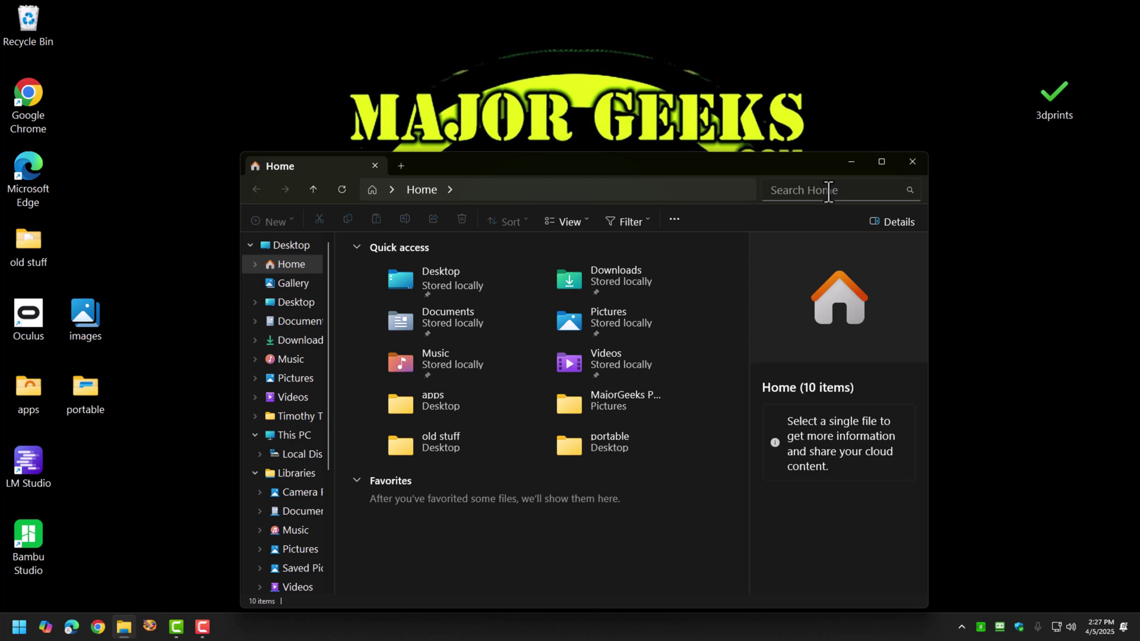
pyautogui.write('dog')
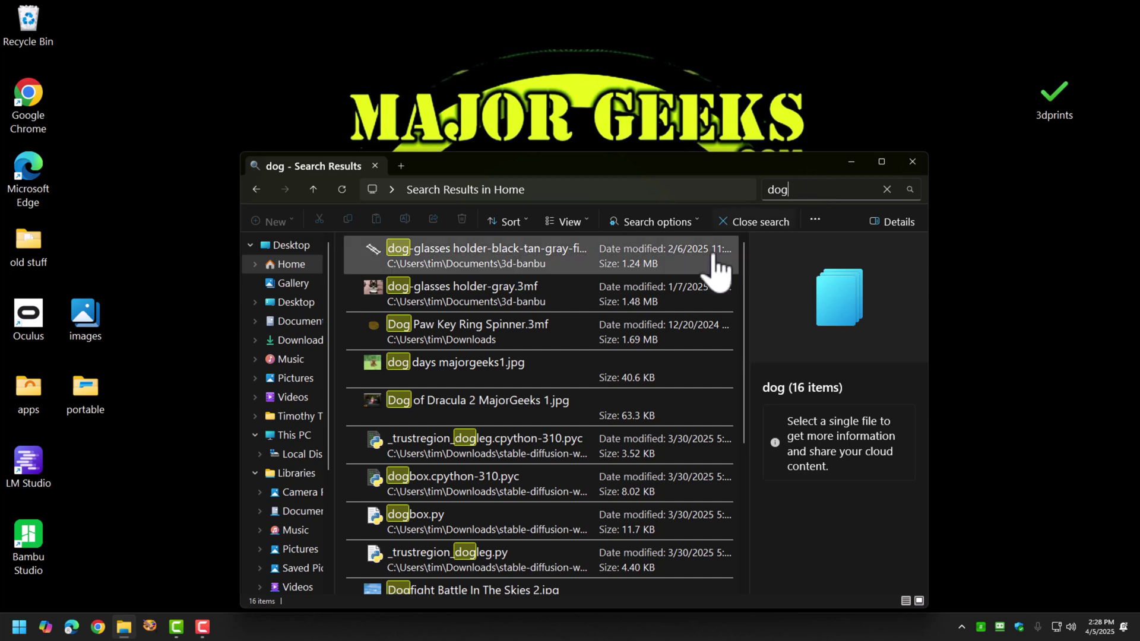
# Review the 16 dog results, close File Explorer, and show the hidden tray icons.
pyautogui.scroll(-2, 621, 377)
pyautogui.scroll(2, 621, 372)
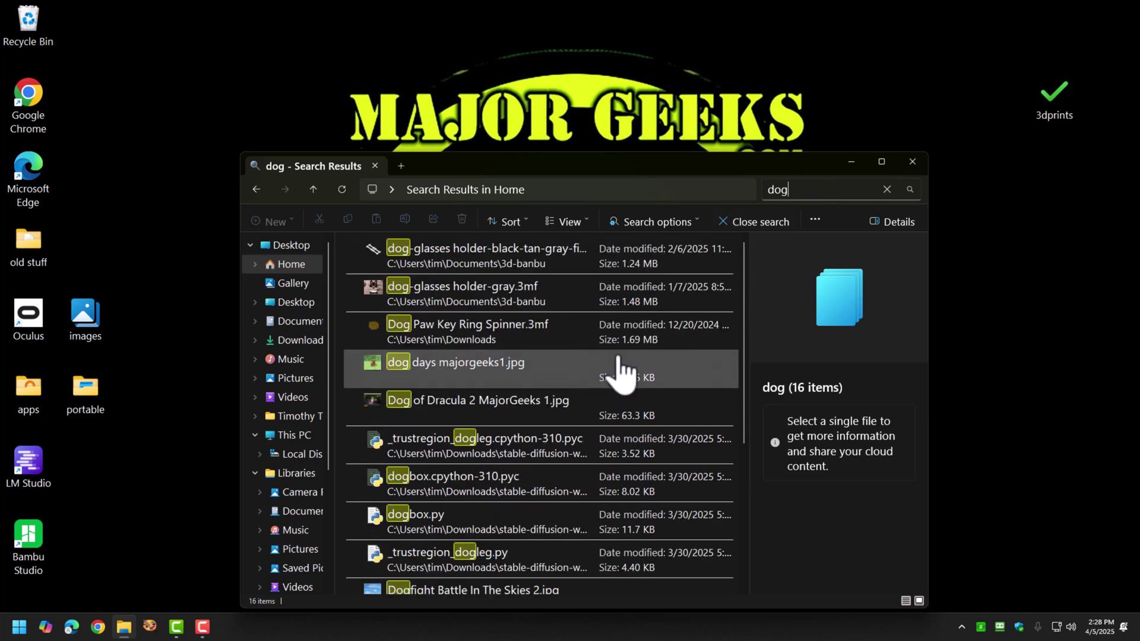
pyautogui.click(911, 166)
pyautogui.click(962, 627)
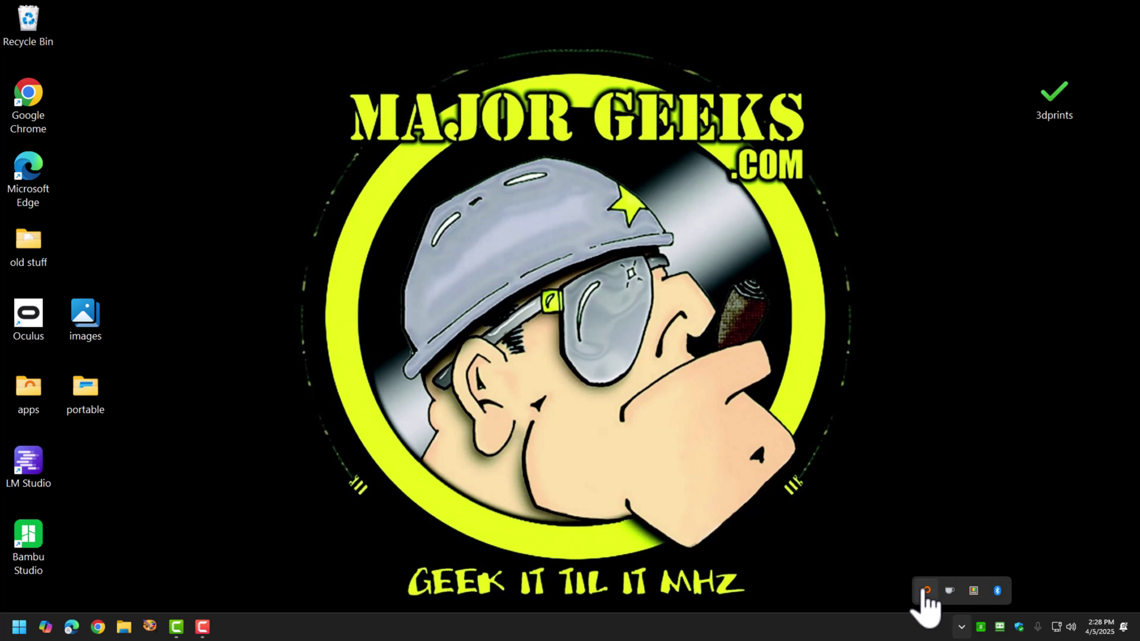
# Launch Everything from the tray, reposition its window, and try a search for 'dog'.
pyautogui.click(927, 591)
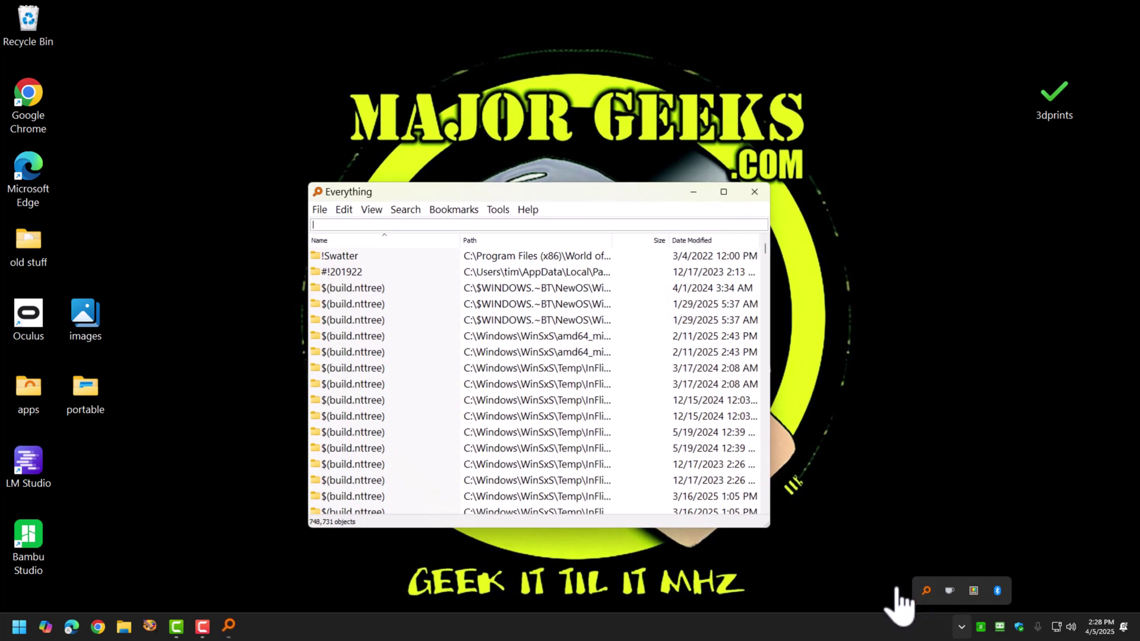
pyautogui.moveTo(542, 198); pyautogui.dragTo(497, 164)
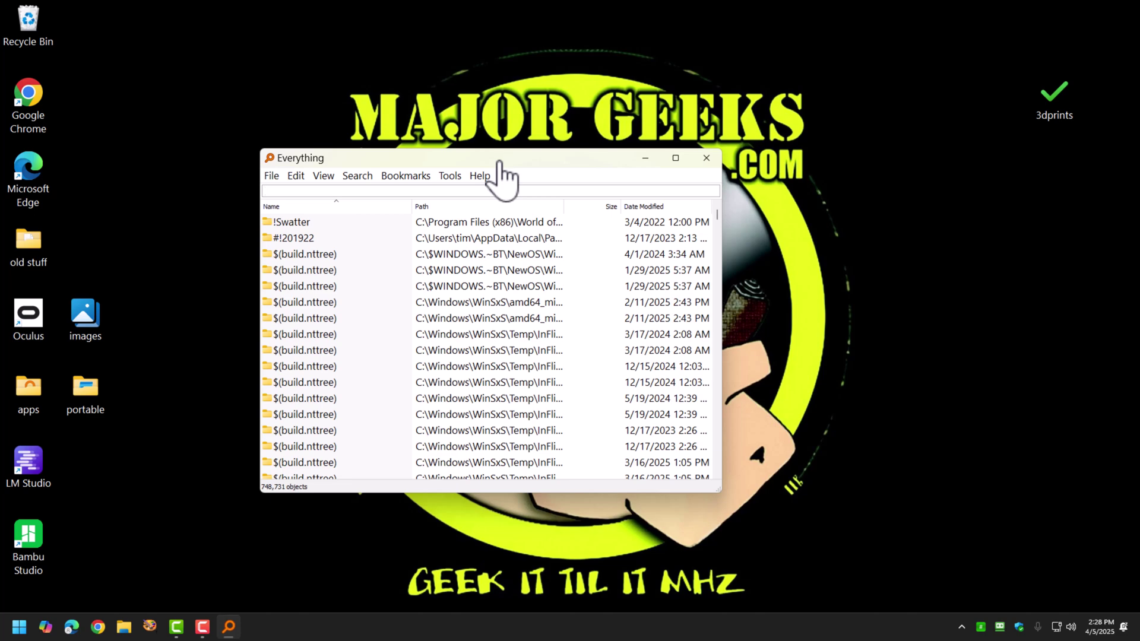
pyautogui.write('dog')
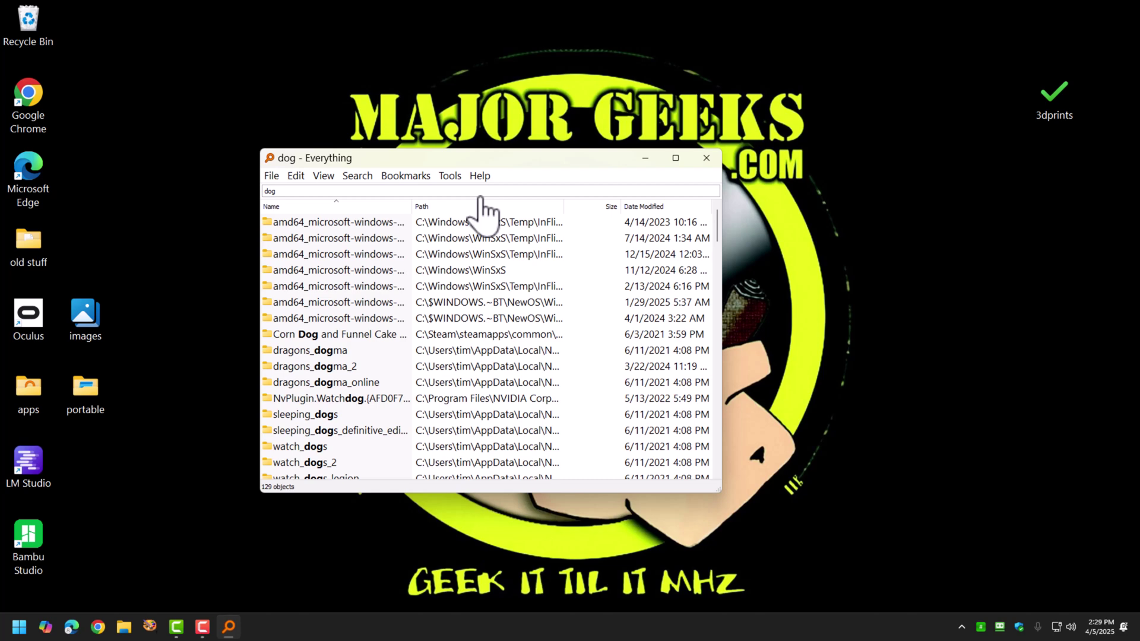
pyautogui.press('BackSpace')
pyautogui.press('BackSpace')
pyautogui.press('BackSpace')
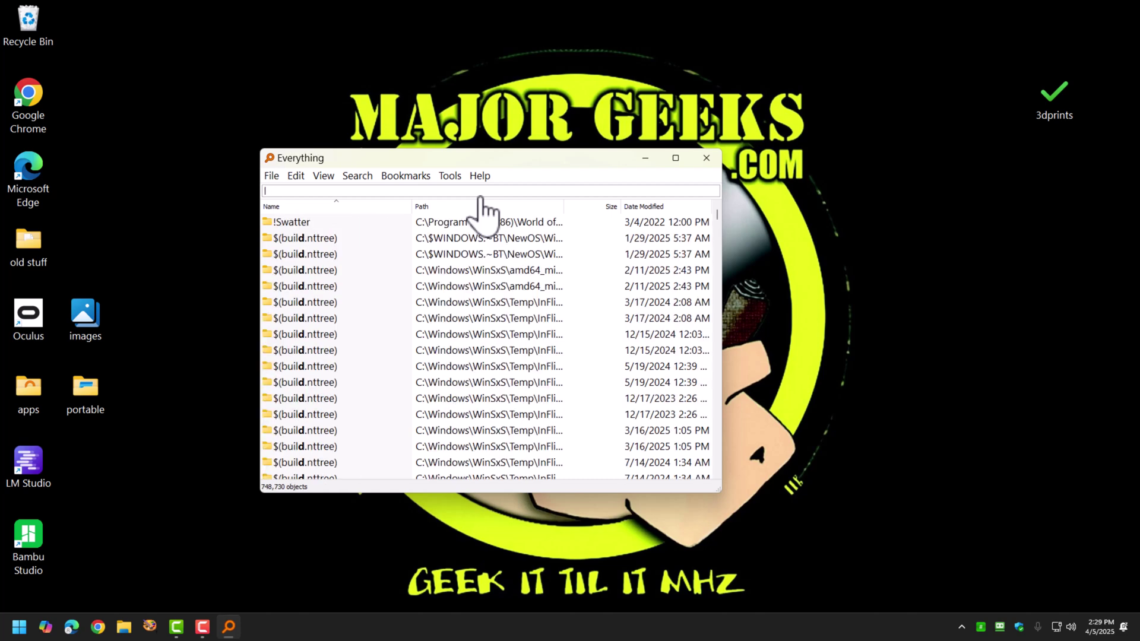
# Try searches for cat, *.exe, *.7z and c*.exe, then clear back to all 748,730 objects.
pyautogui.write('cat')
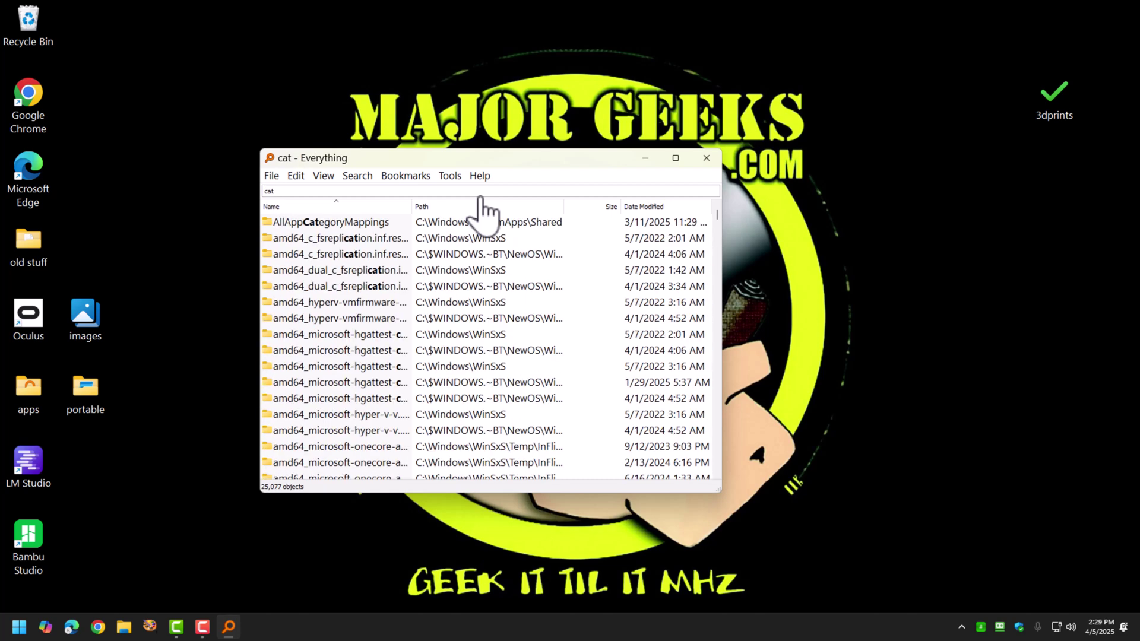
pyautogui.press('BackSpace')
pyautogui.press('BackSpace')
pyautogui.press('BackSpace')
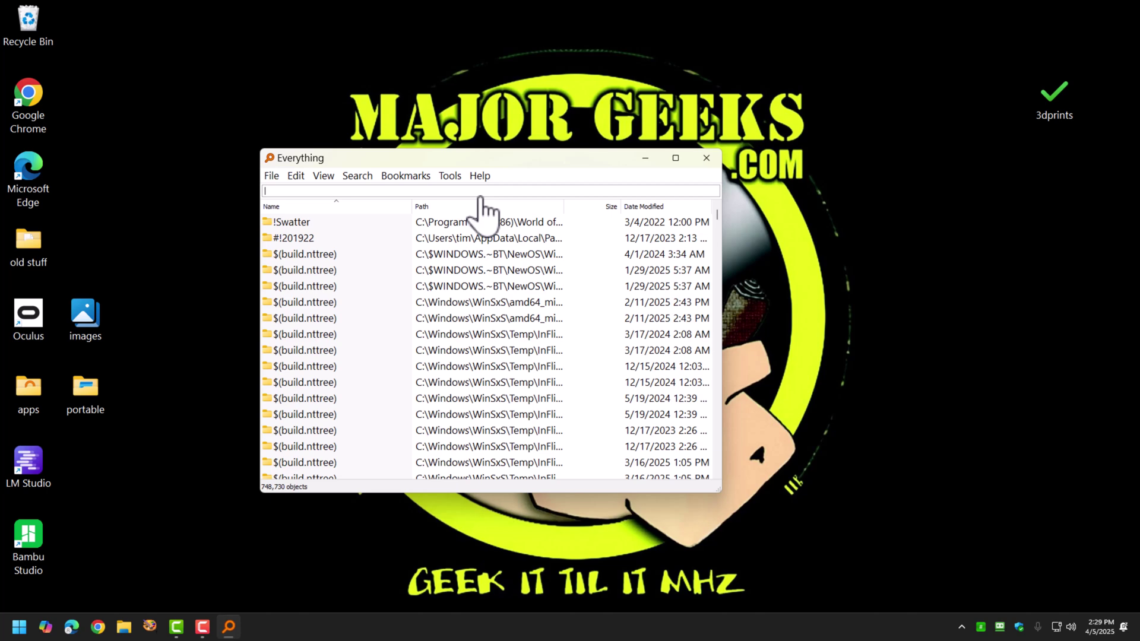
pyautogui.write('*.exe')
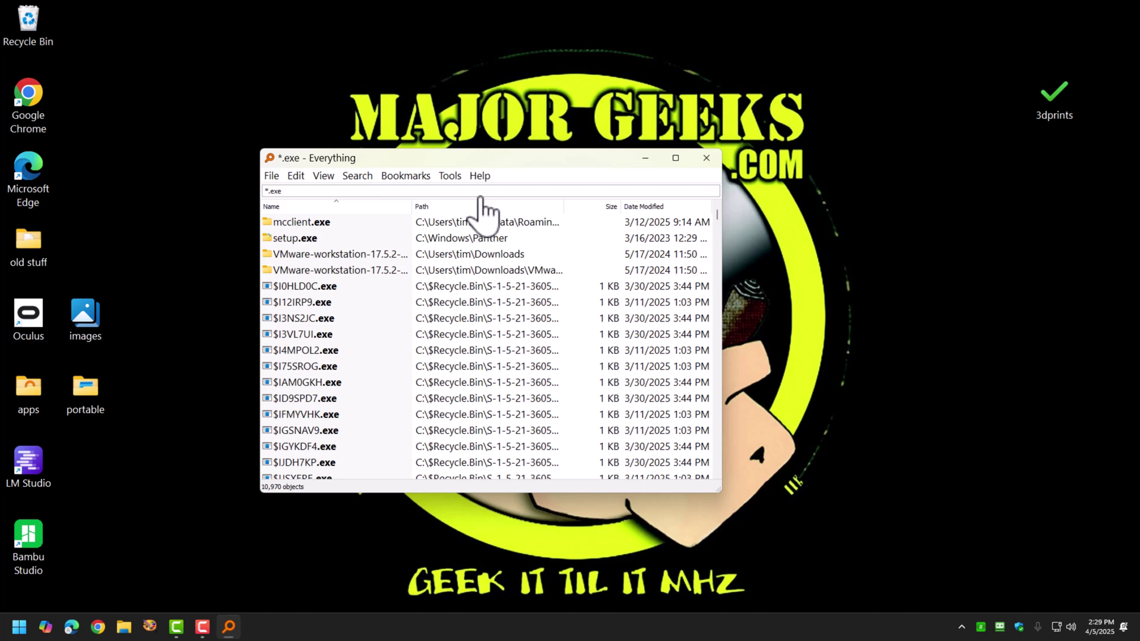
pyautogui.press('BackSpace')
pyautogui.press('BackSpace')
pyautogui.press('BackSpace')
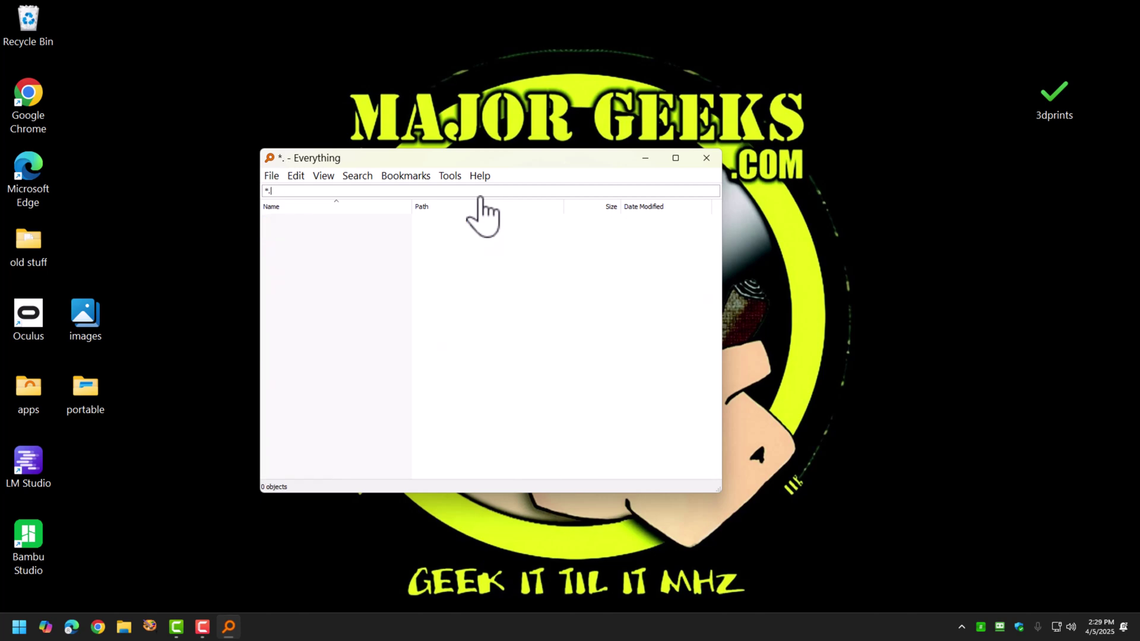
pyautogui.write('7z')
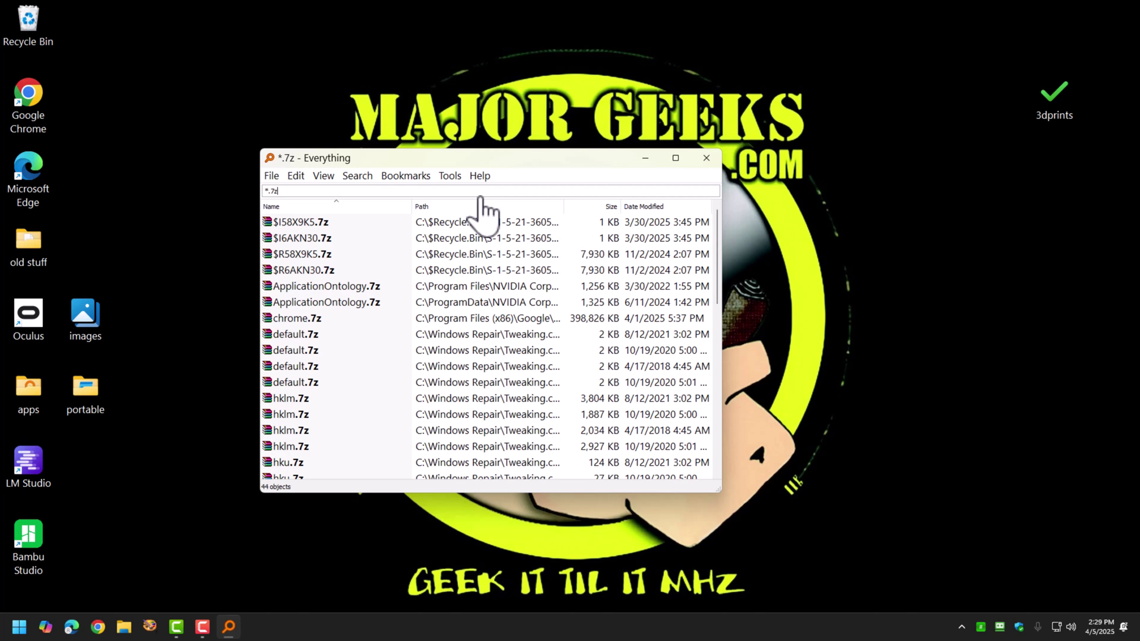
pyautogui.press('BackSpace')
pyautogui.press('BackSpace')
pyautogui.press('BackSpace')
pyautogui.press('BackSpace')
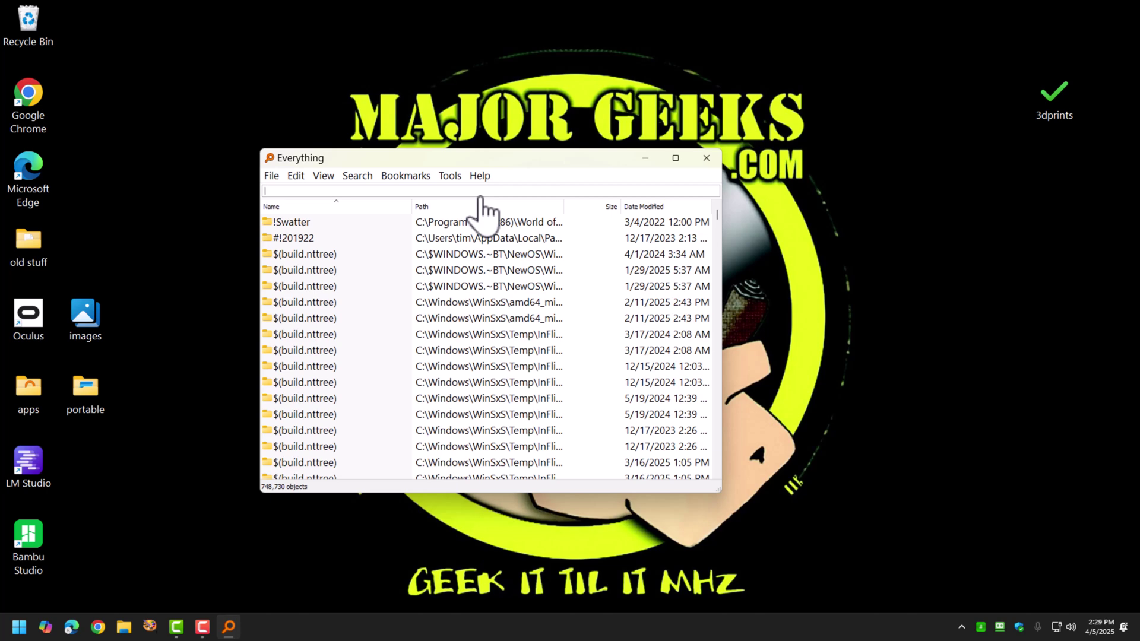
pyautogui.write('c')
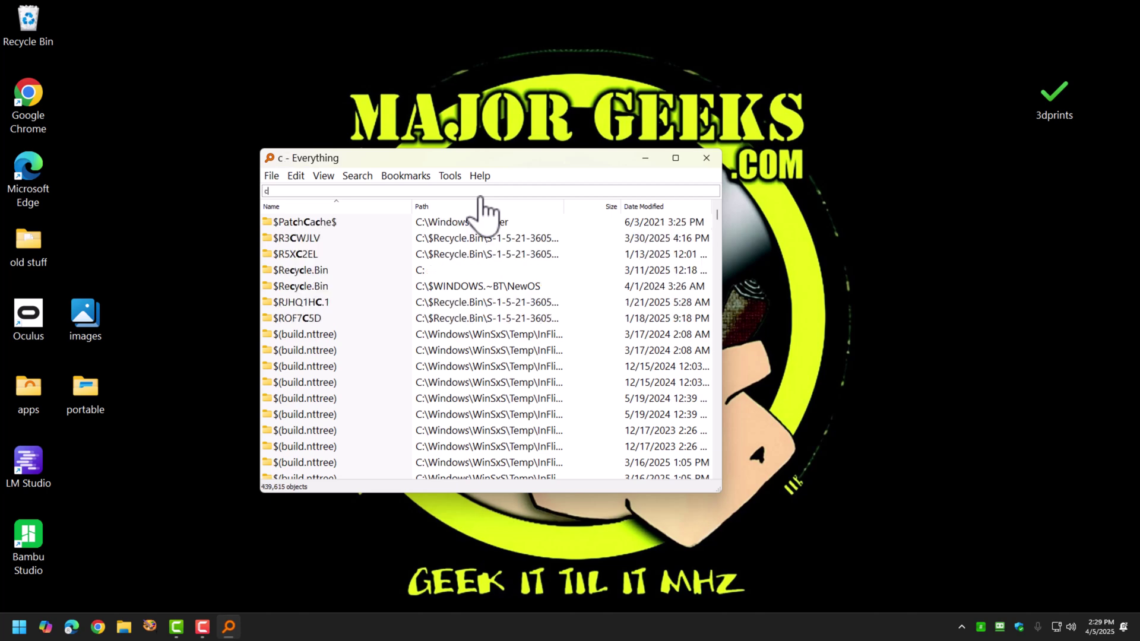
pyautogui.write('*.exe')
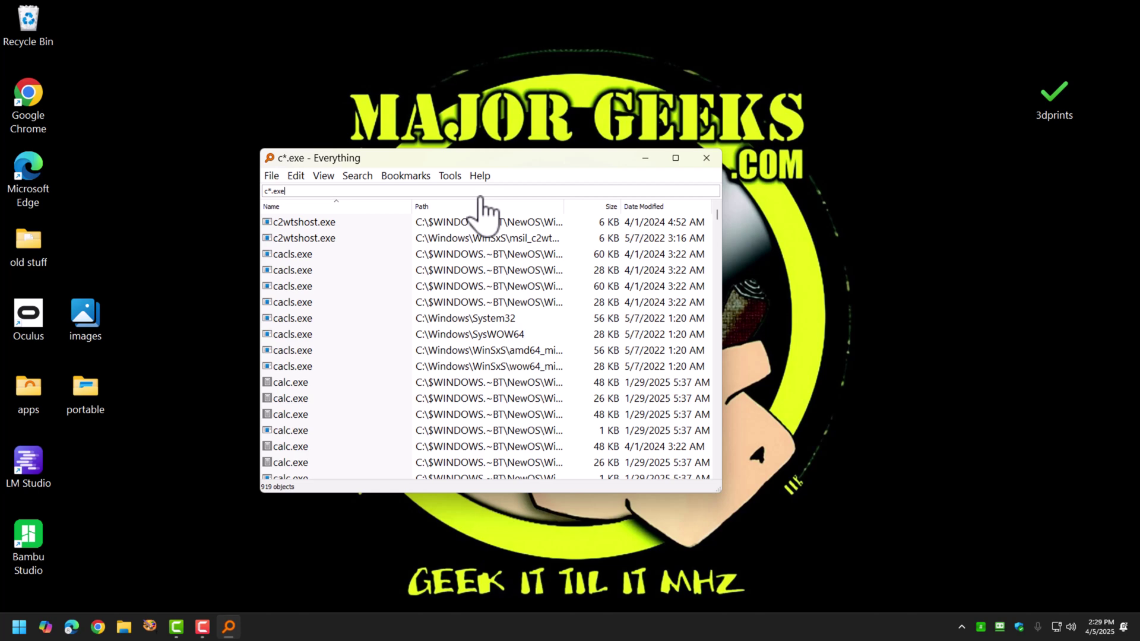
pyautogui.press('BackSpace')
pyautogui.press('BackSpace')
pyautogui.press('BackSpace')
pyautogui.press('BackSpace')
pyautogui.press('BackSpace')
pyautogui.press('BackSpace')
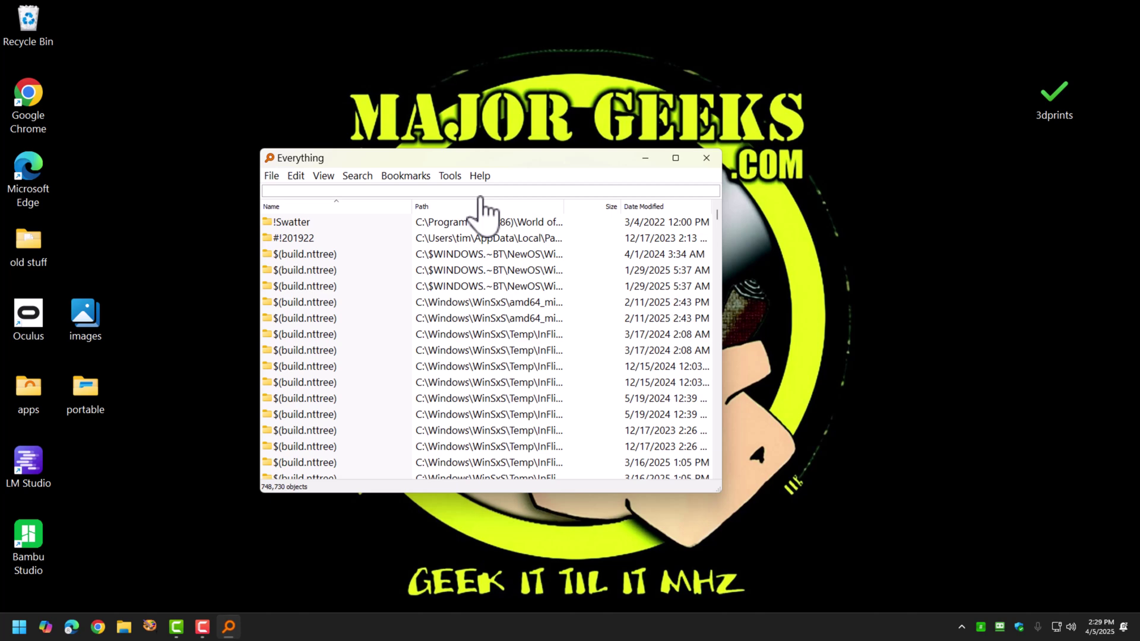
pyautogui.scroll(-2, 501, 356)
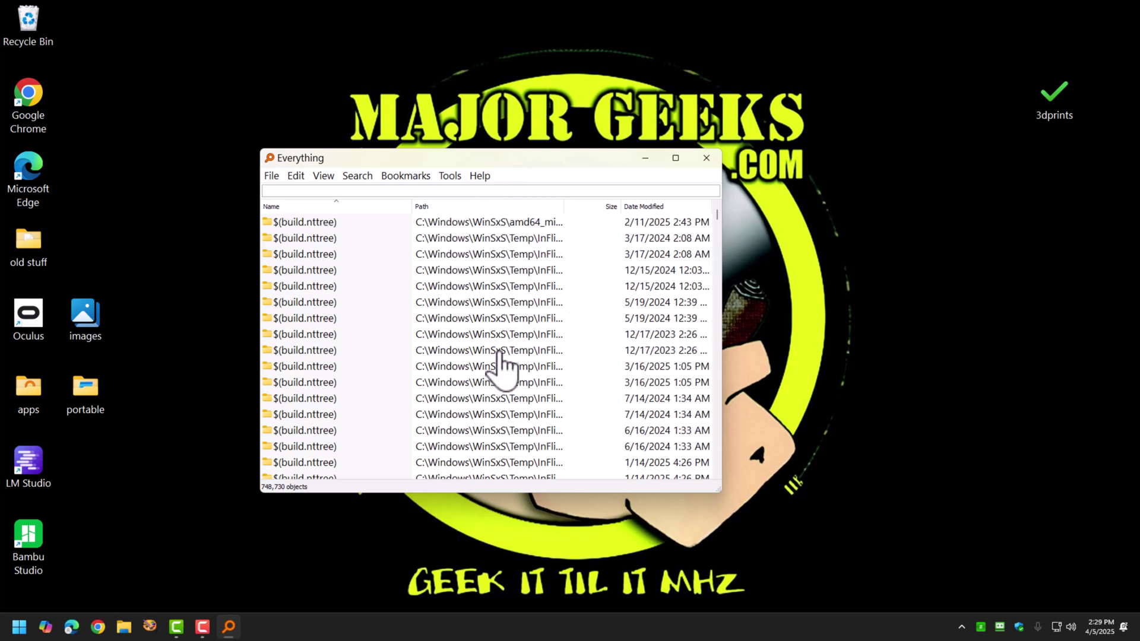
pyautogui.scroll(-5, 501, 357)
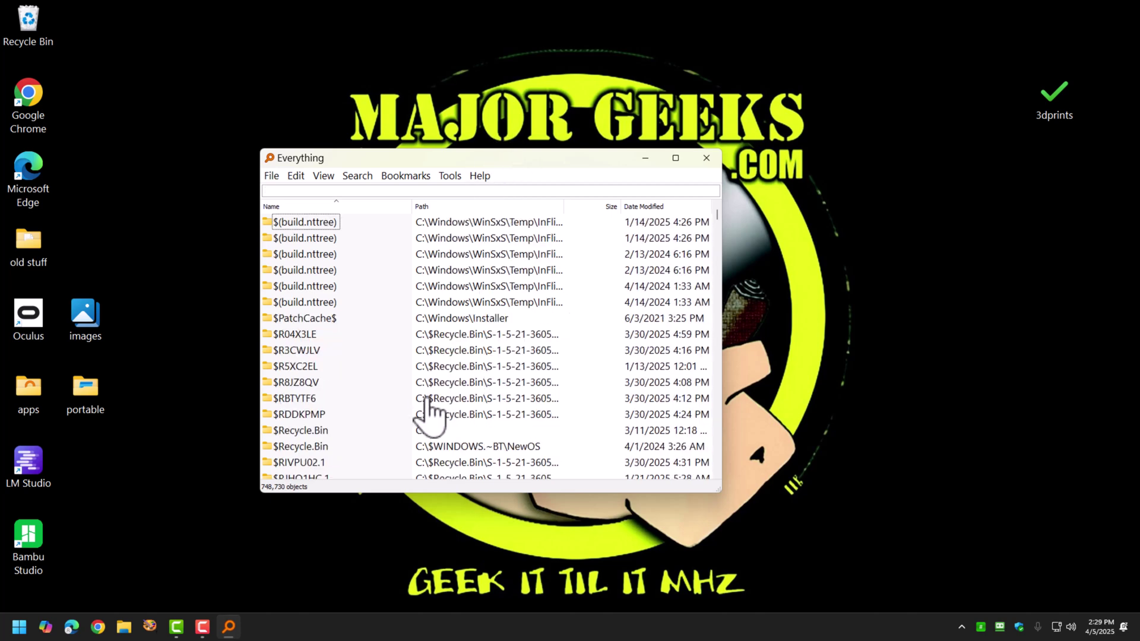
pyautogui.scroll(-4, 463, 403)
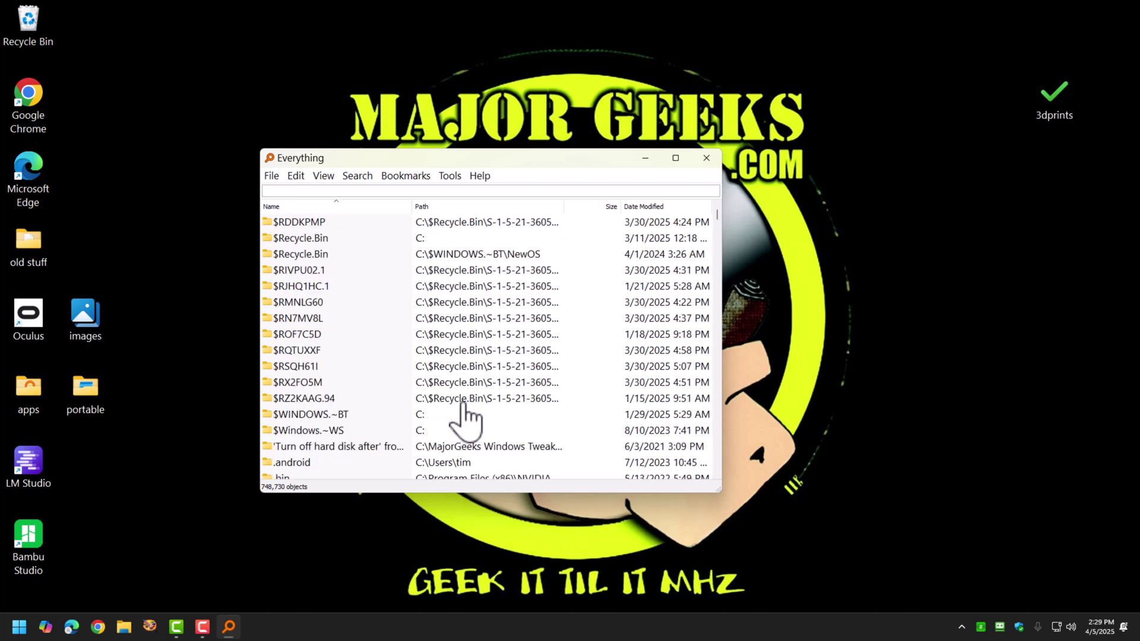
pyautogui.scroll(-10, 465, 410)
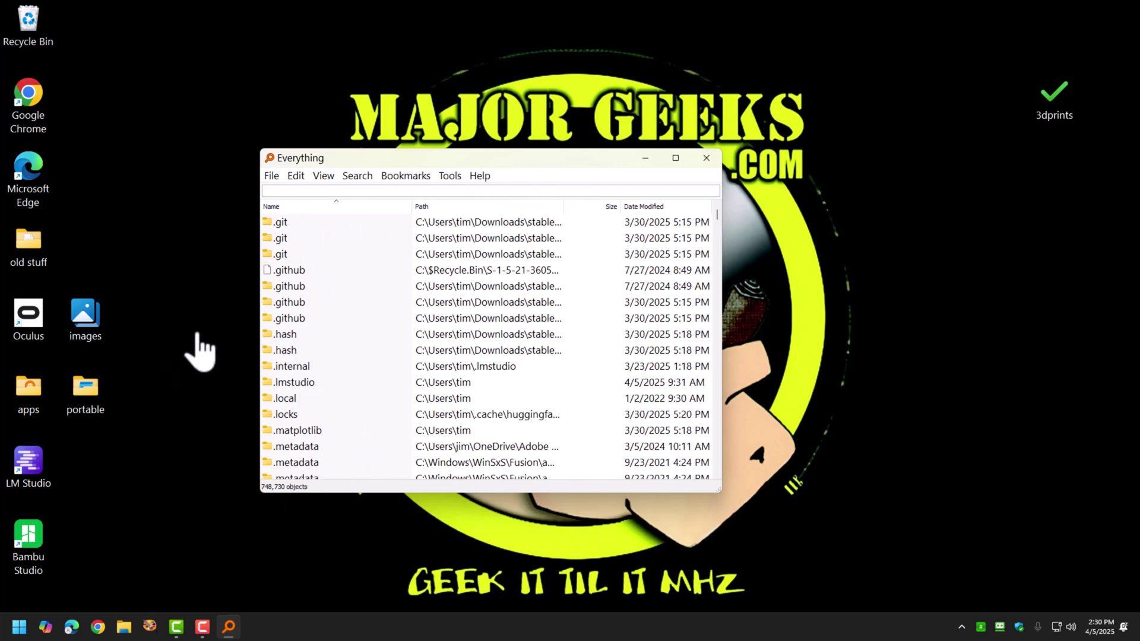
# Run the Everything-1.4.1.1026.x64 installer from the Downloads folder.
pyautogui.click(120, 629)
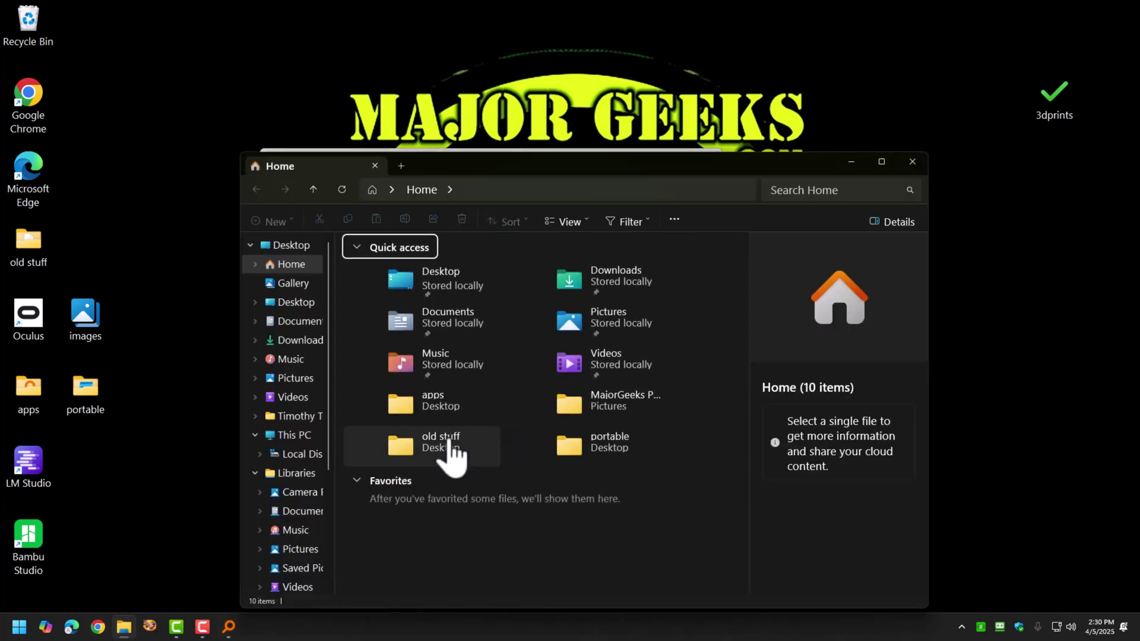
pyautogui.click(294, 341)
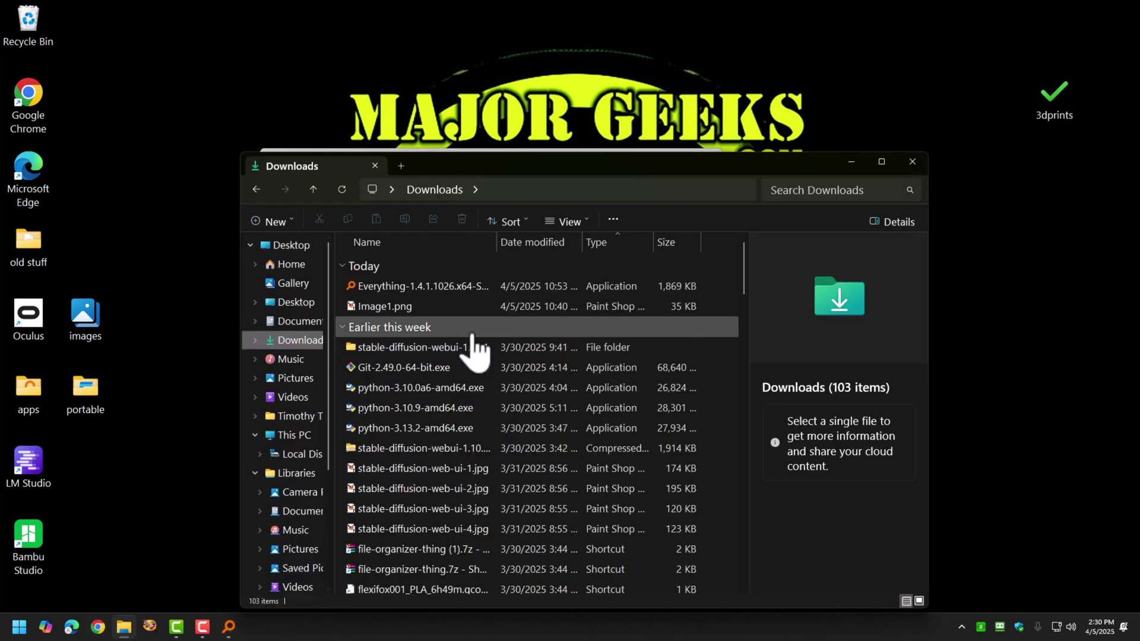
pyautogui.doubleClick(431, 287)
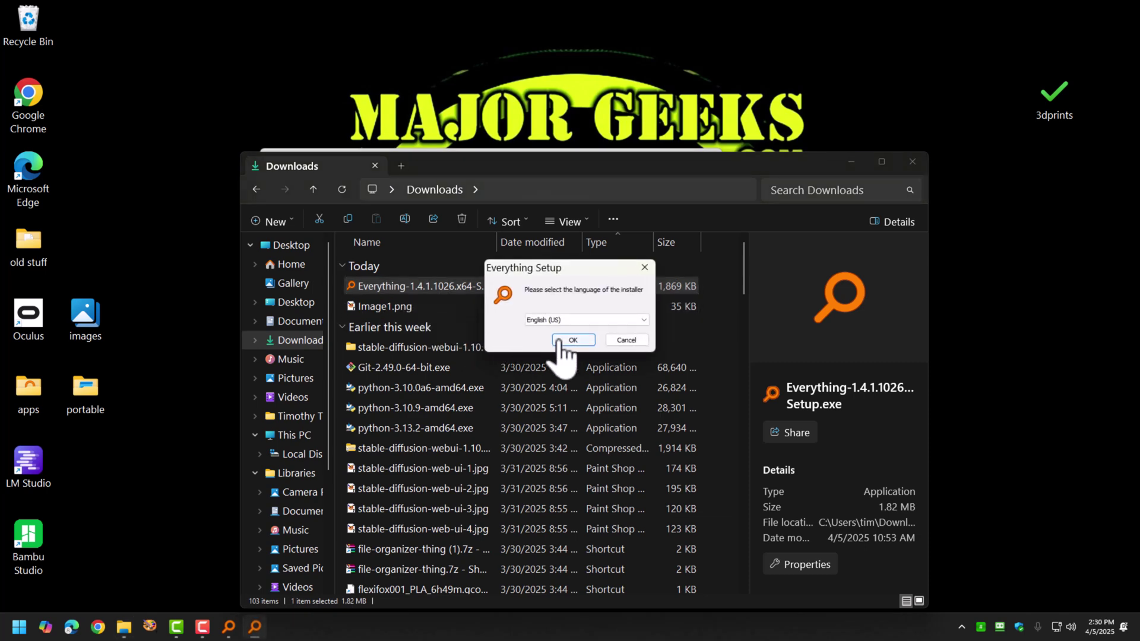
# Step through setup with English, the license, and default folder and options, then cancel.
pyautogui.click(570, 340)
pyautogui.click(634, 409)
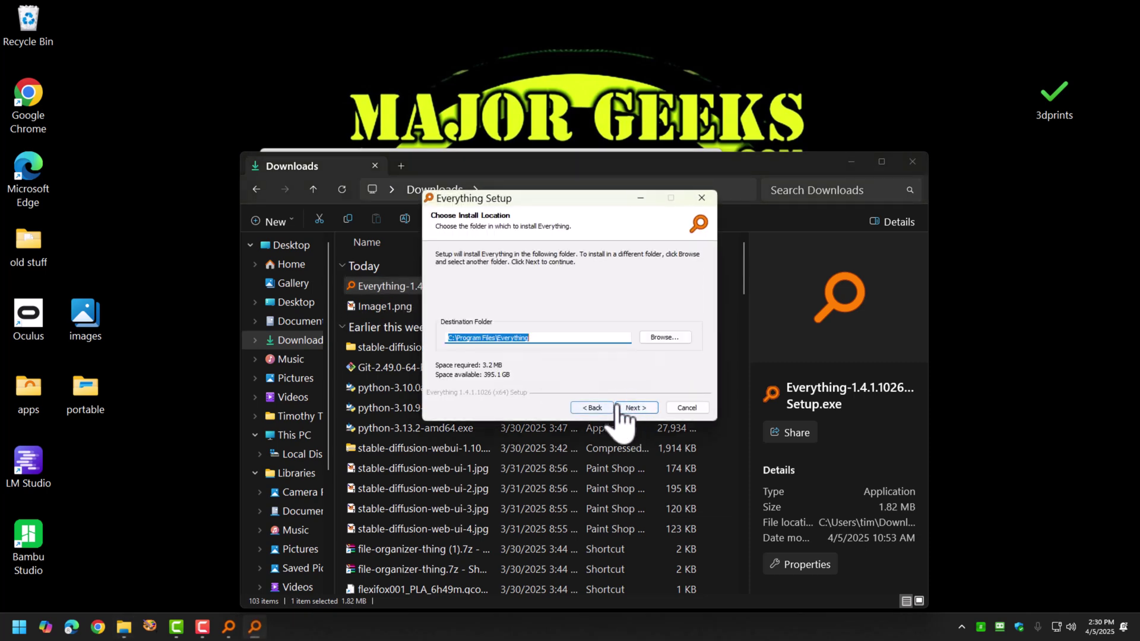
pyautogui.click(633, 408)
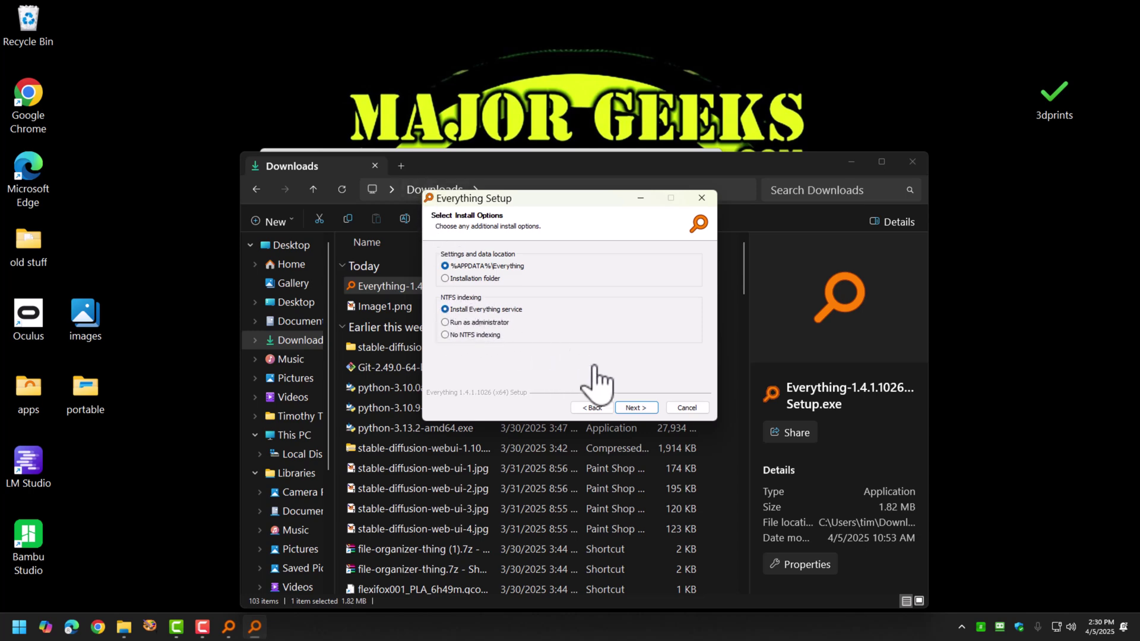
pyautogui.click(645, 415)
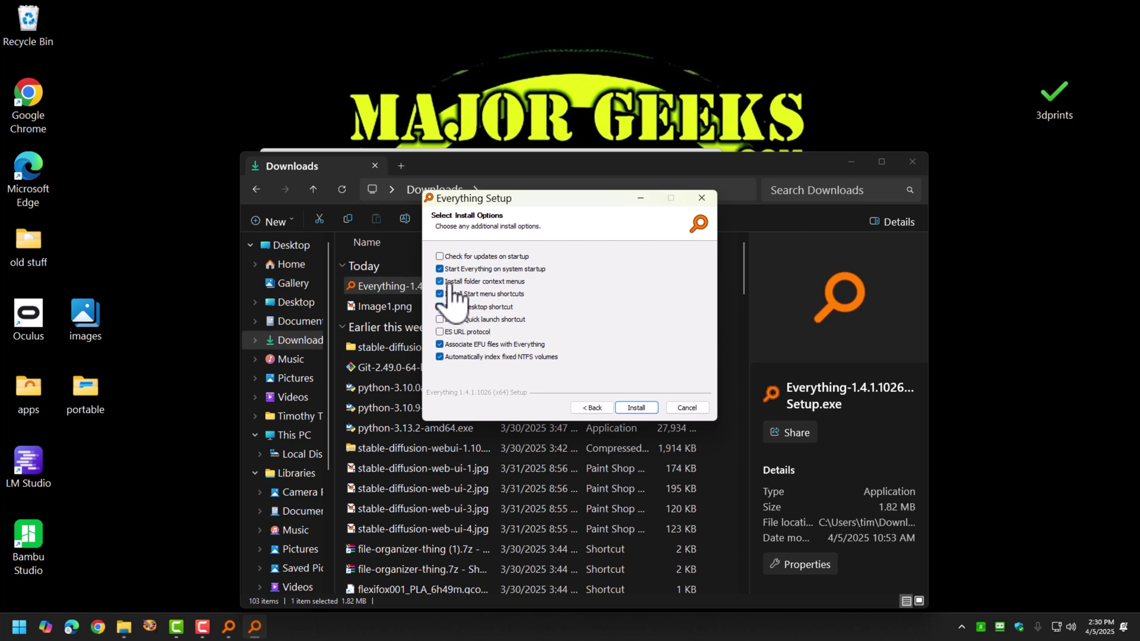
pyautogui.click(699, 412)
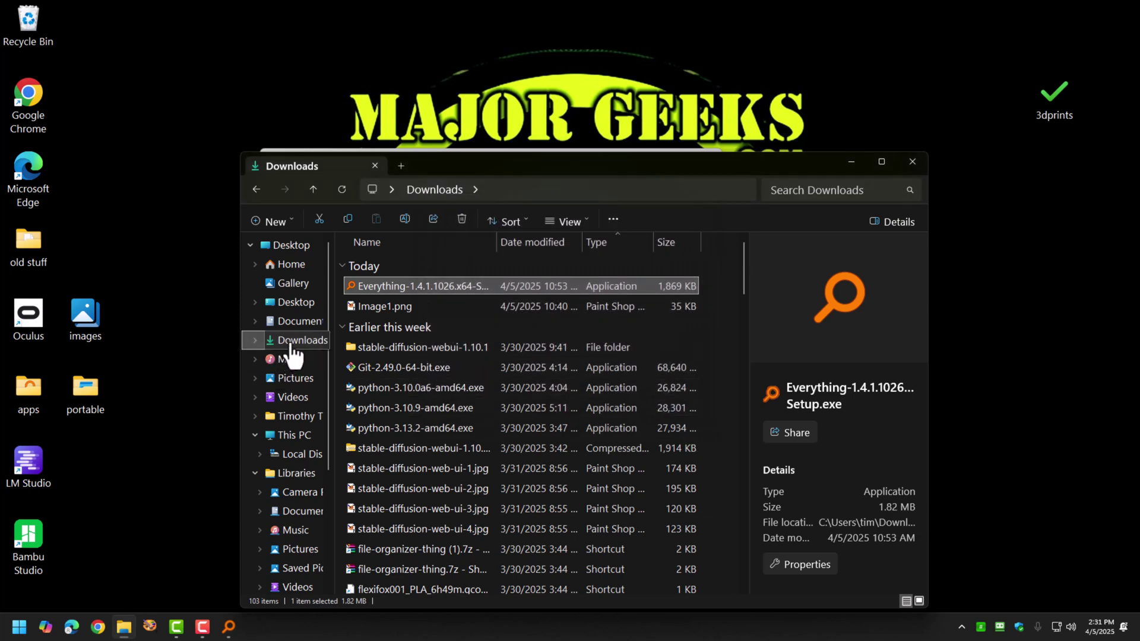
# Search the Downloads folder with Everything for *.zip, listing its 15 zip files.
pyautogui.rightClick(291, 344)
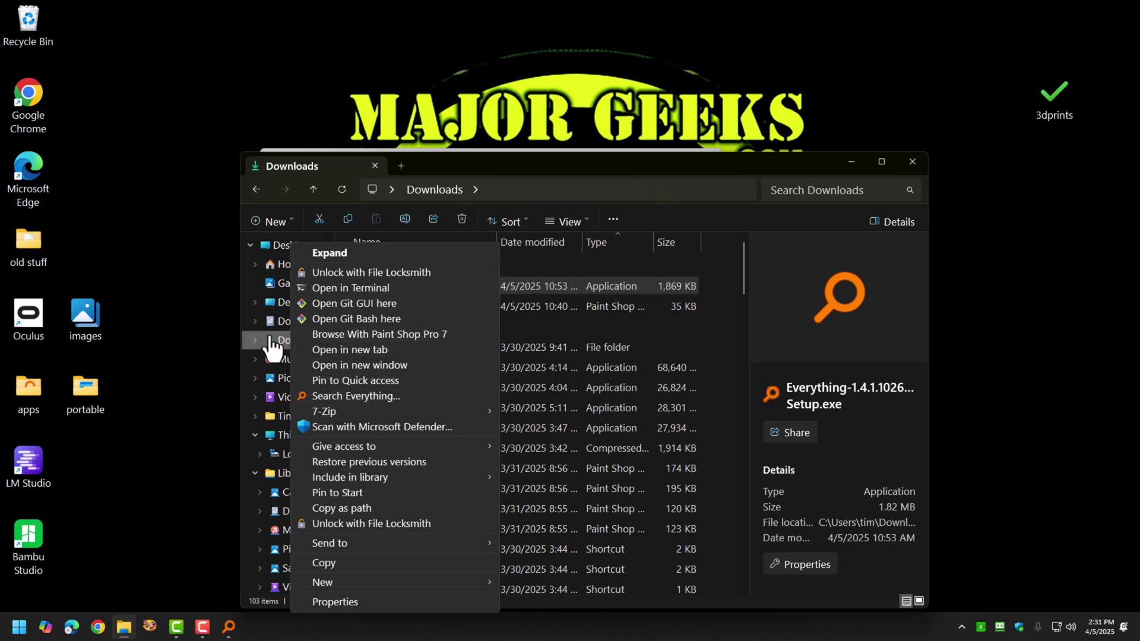
pyautogui.click(336, 396)
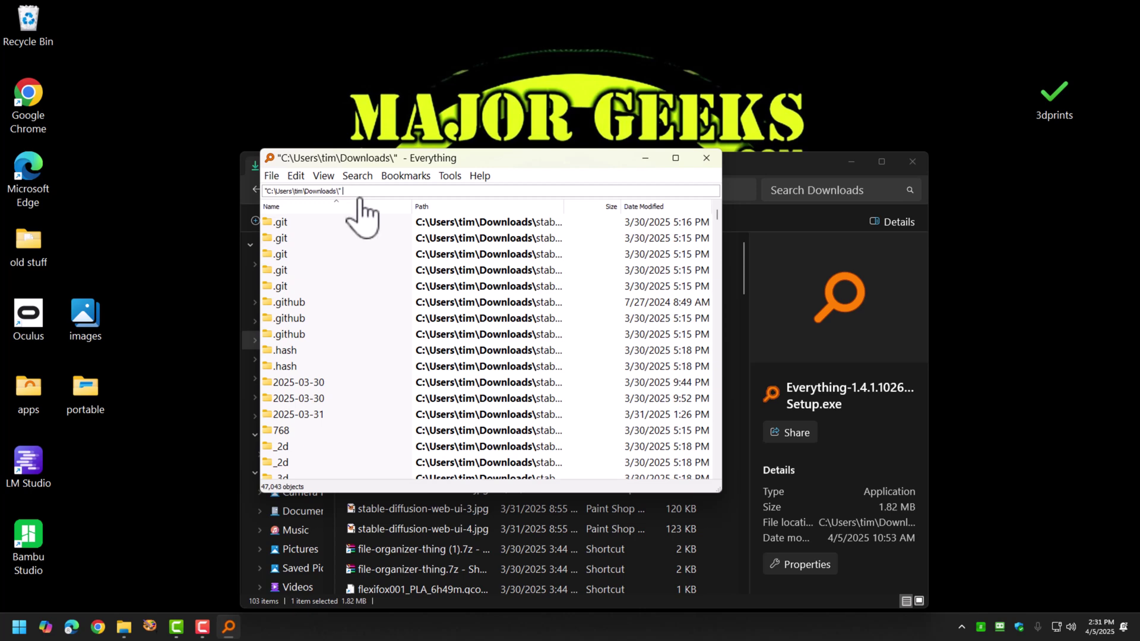
pyautogui.write('*.z')
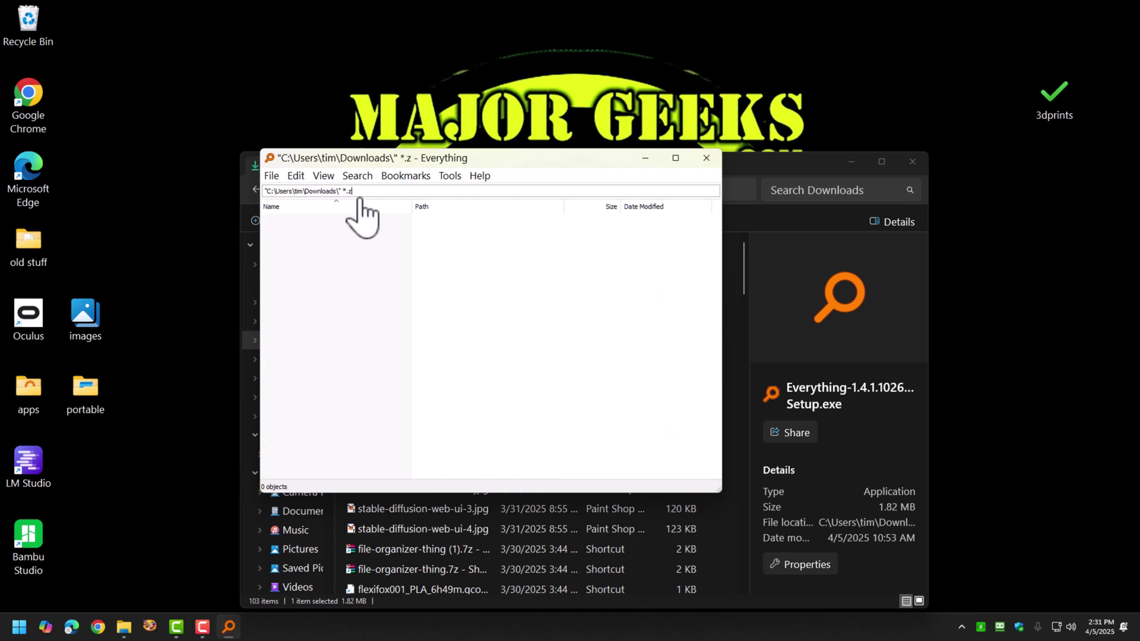
pyautogui.write('ip')
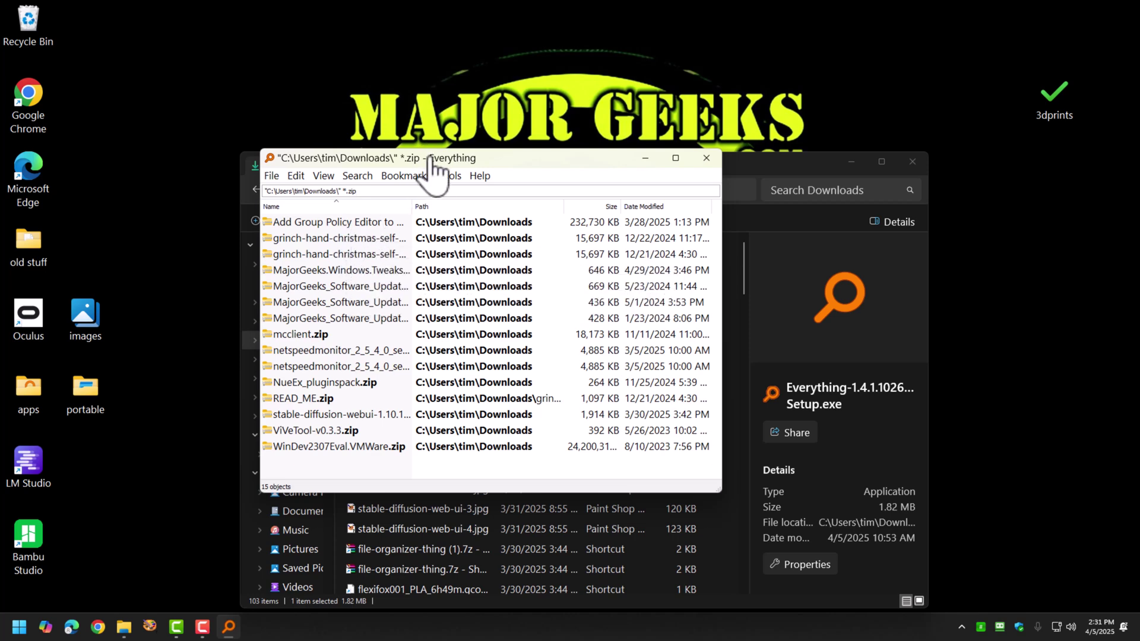
pyautogui.moveTo(432, 159); pyautogui.dragTo(460, 164)
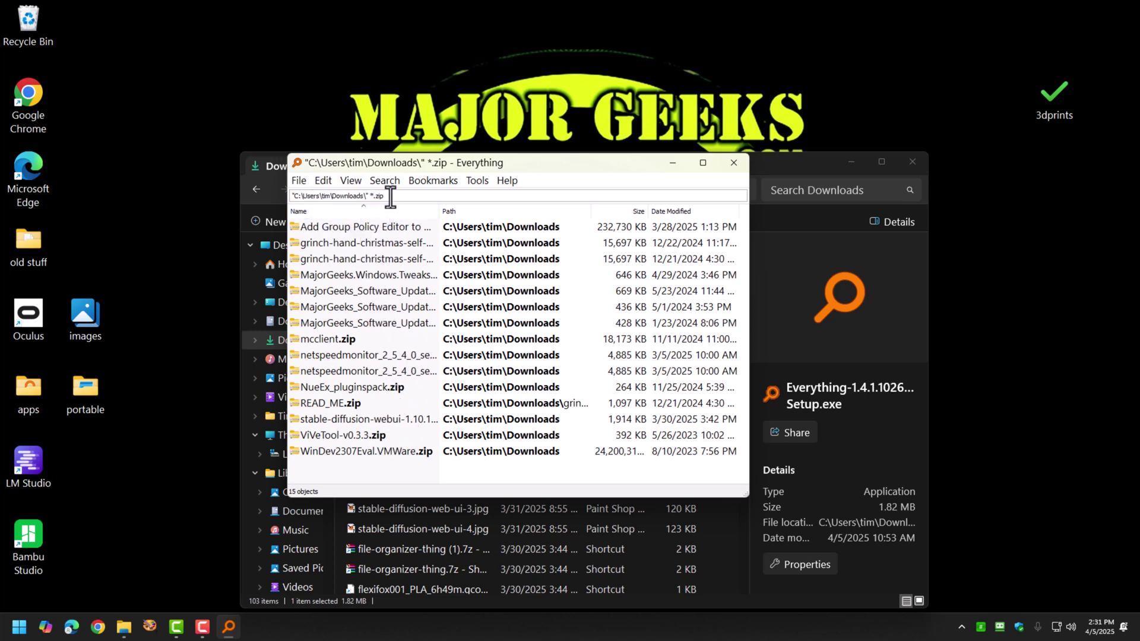
# Start a new bookmark for the Downloads *.zip search, keeping its filter on Everything.
pyautogui.click(432, 181)
pyautogui.click(448, 196)
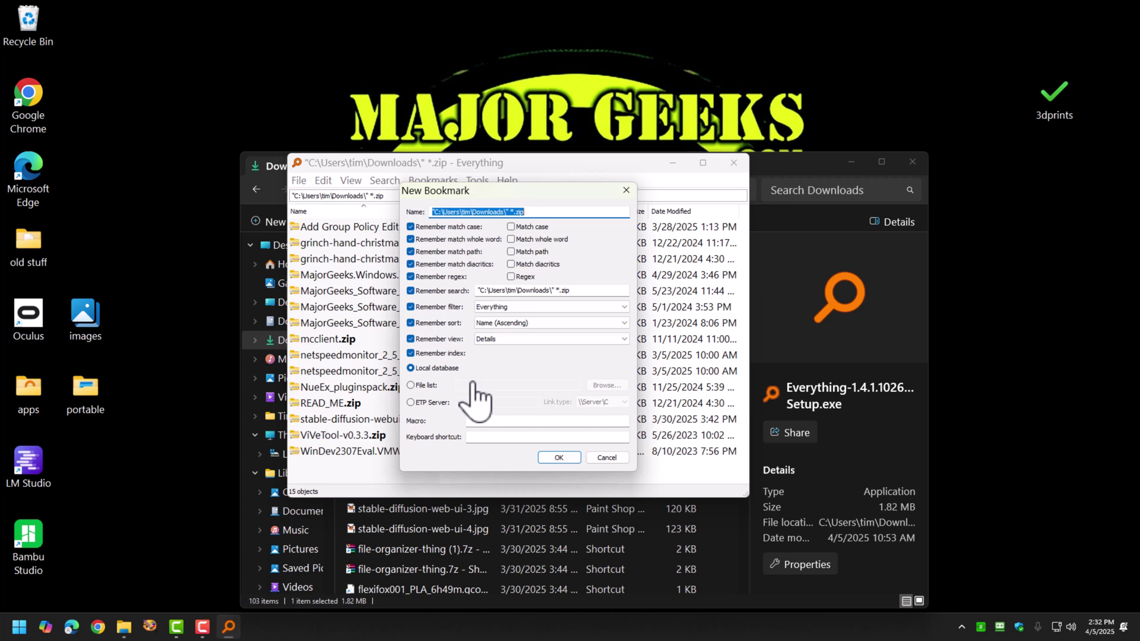
pyautogui.click(510, 307)
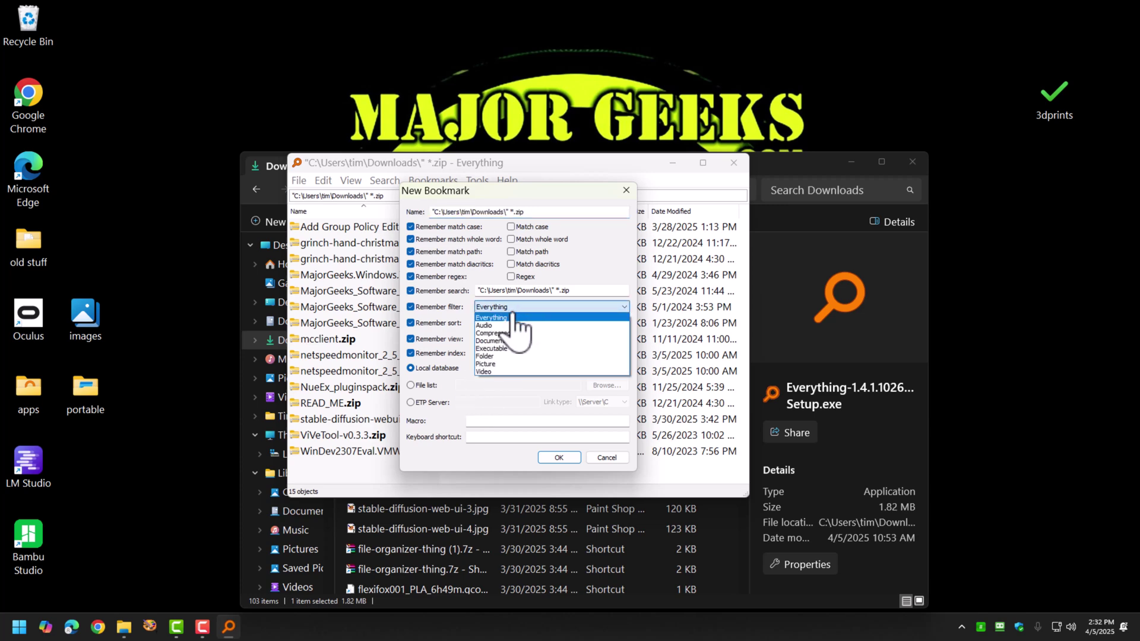
pyautogui.click(510, 319)
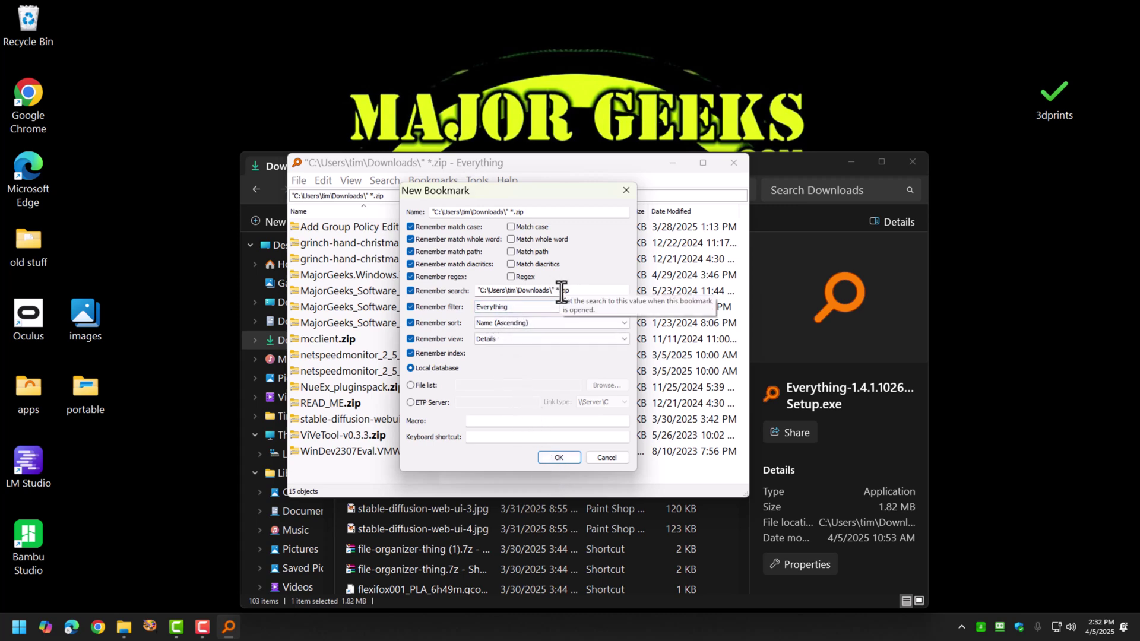
# Save the Downloads *.zip bookmark, restart Everything from the tray, and rerun the bookmark.
pyautogui.click(558, 458)
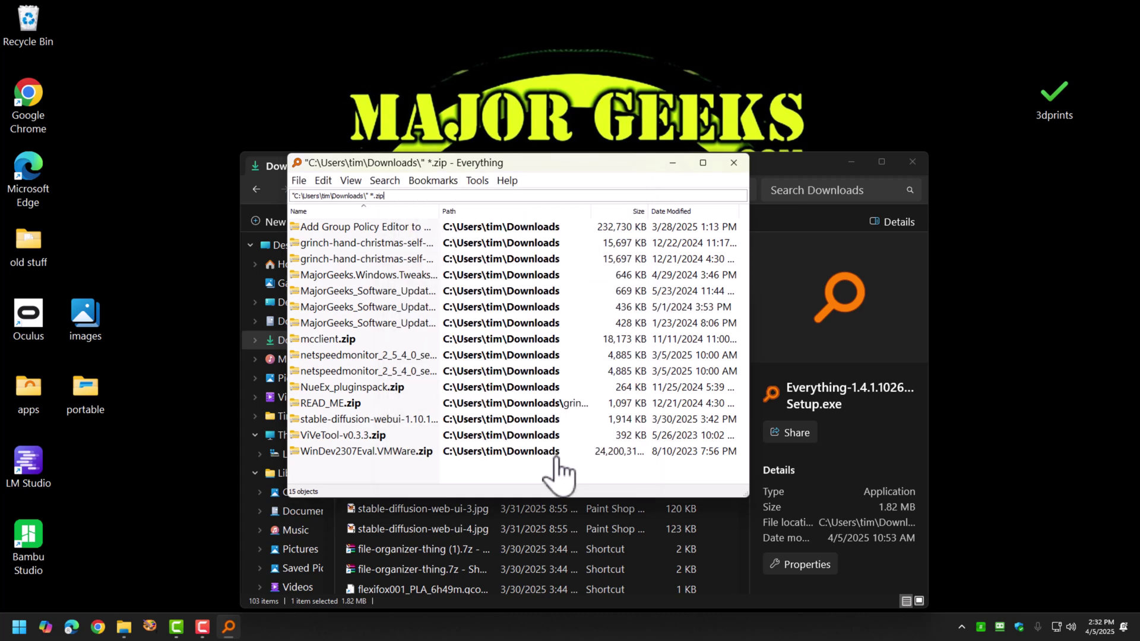
pyautogui.click(731, 162)
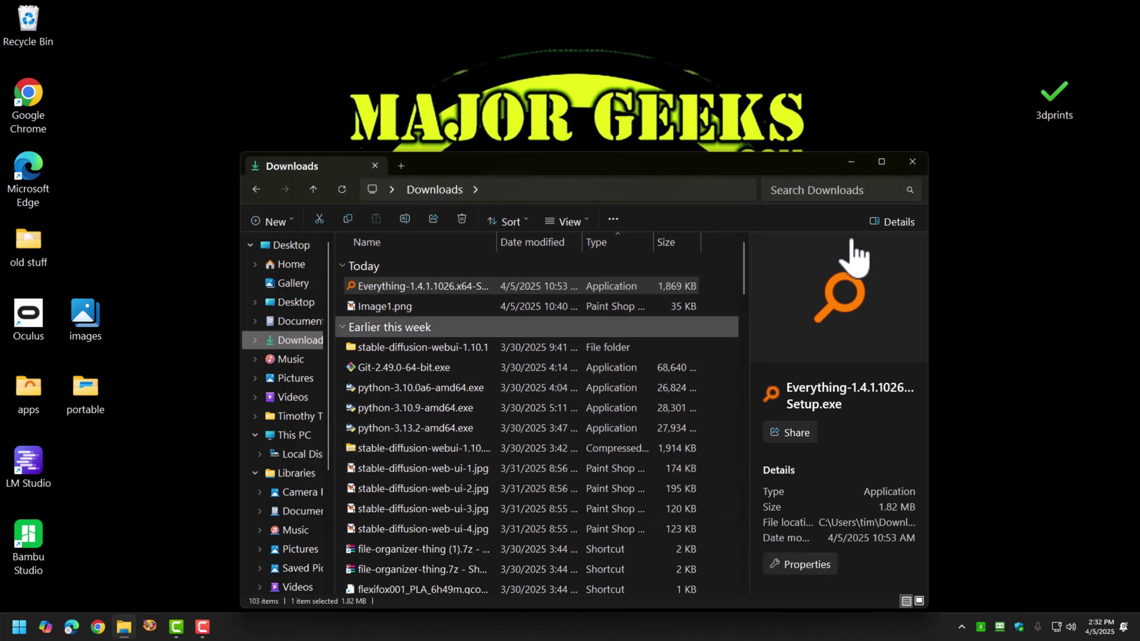
pyautogui.click(962, 627)
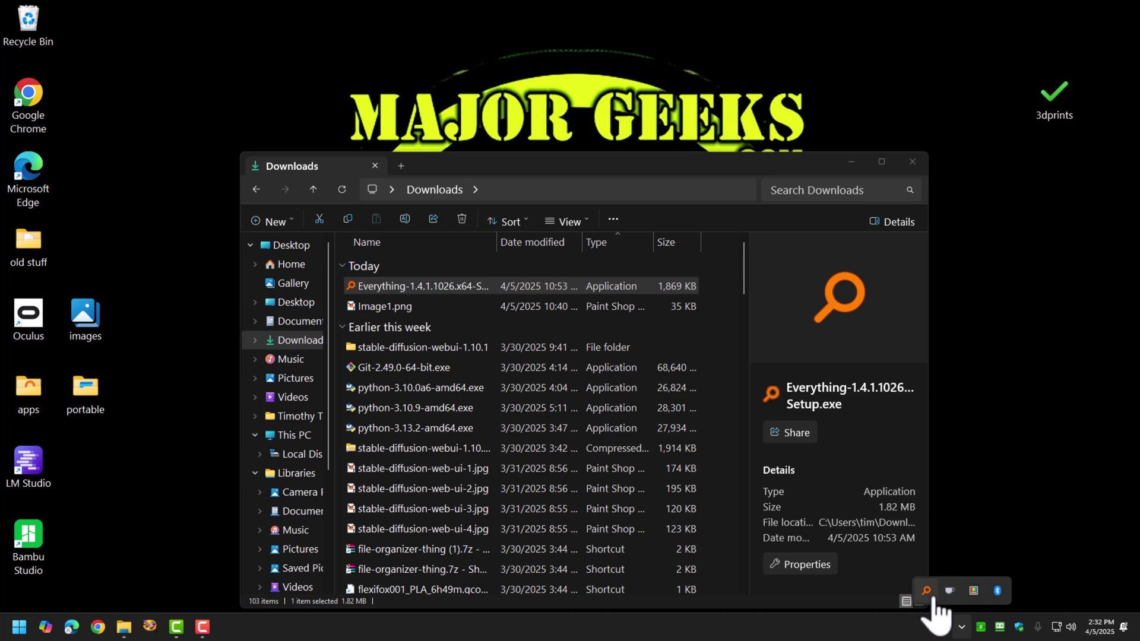
pyautogui.click(927, 592)
pyautogui.click(440, 181)
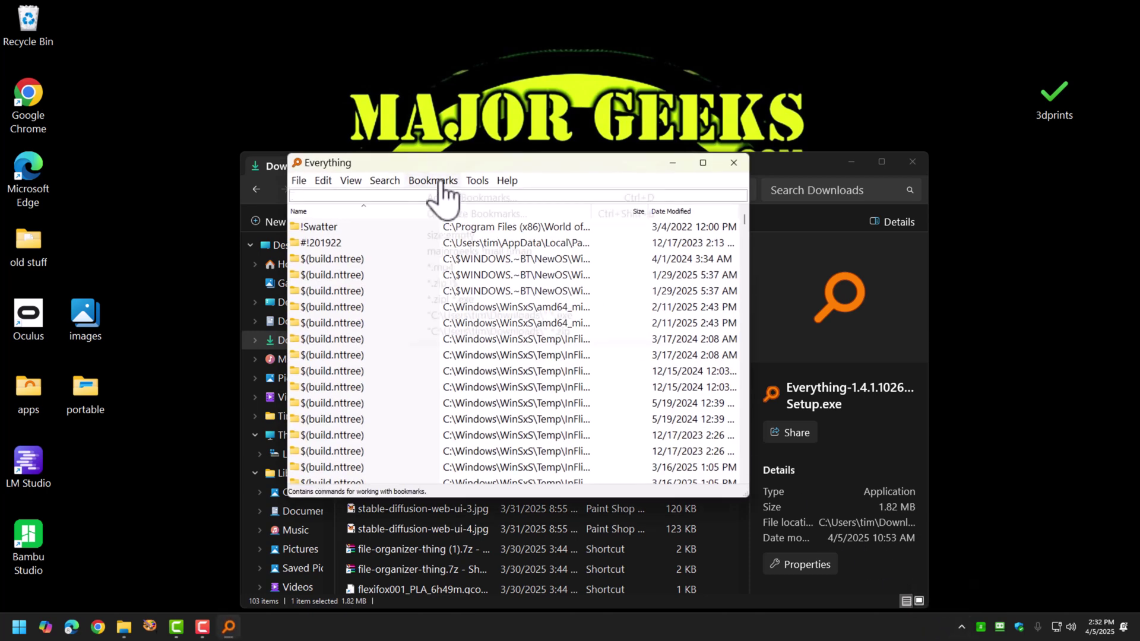
pyautogui.click(476, 331)
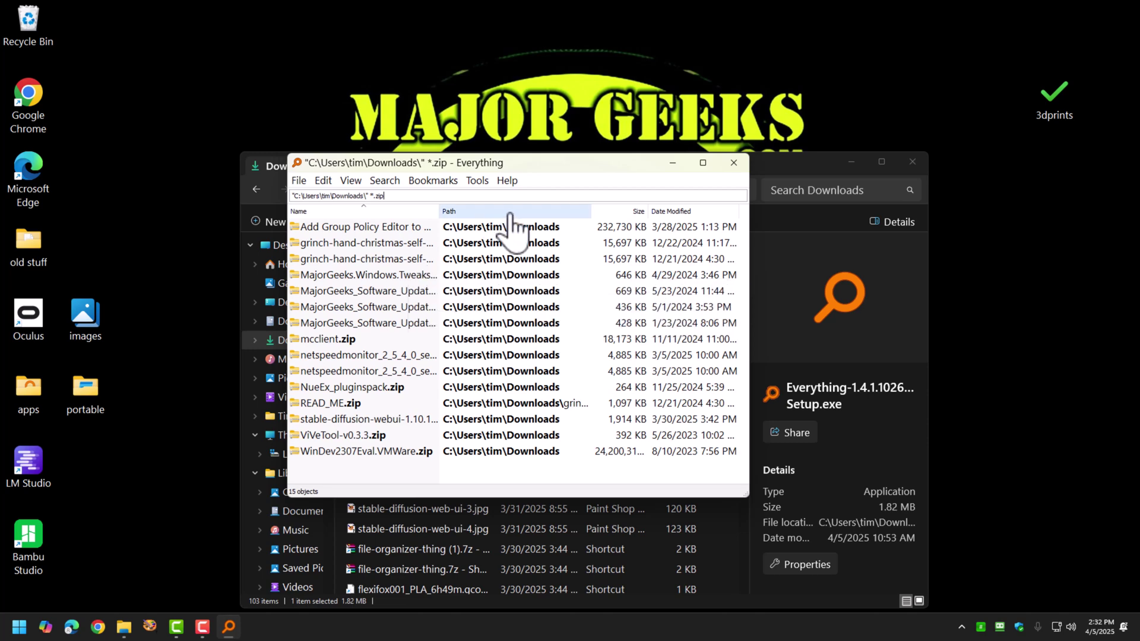
pyautogui.moveTo(522, 161); pyautogui.dragTo(621, 170)
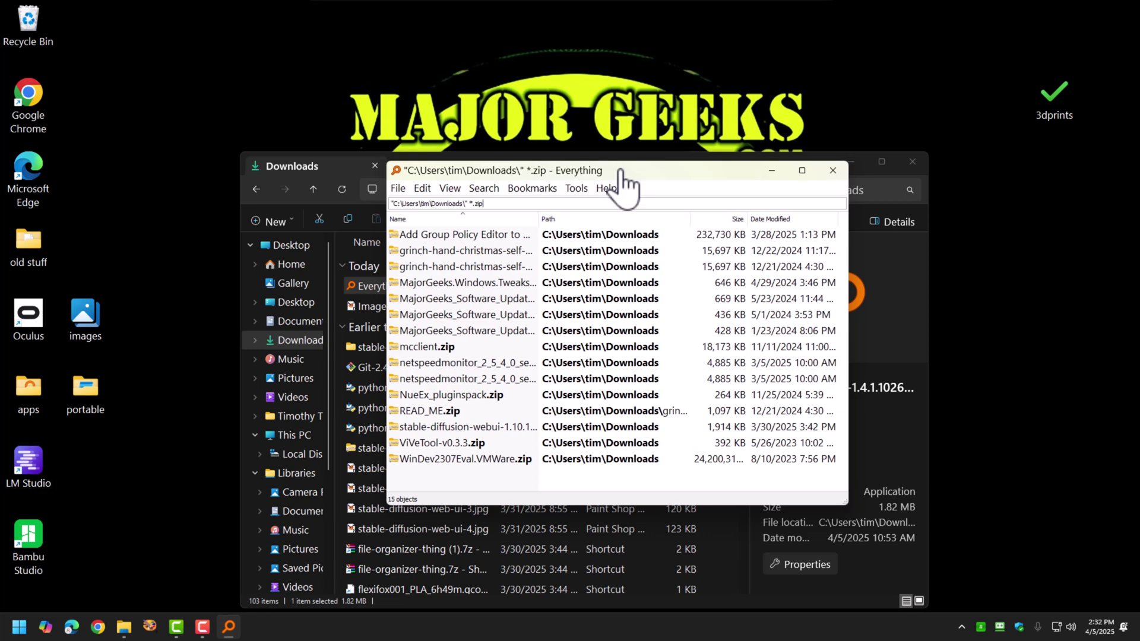
# Open the Search Syntax reference from the Help menu and scroll through it.
pyautogui.click(577, 190)
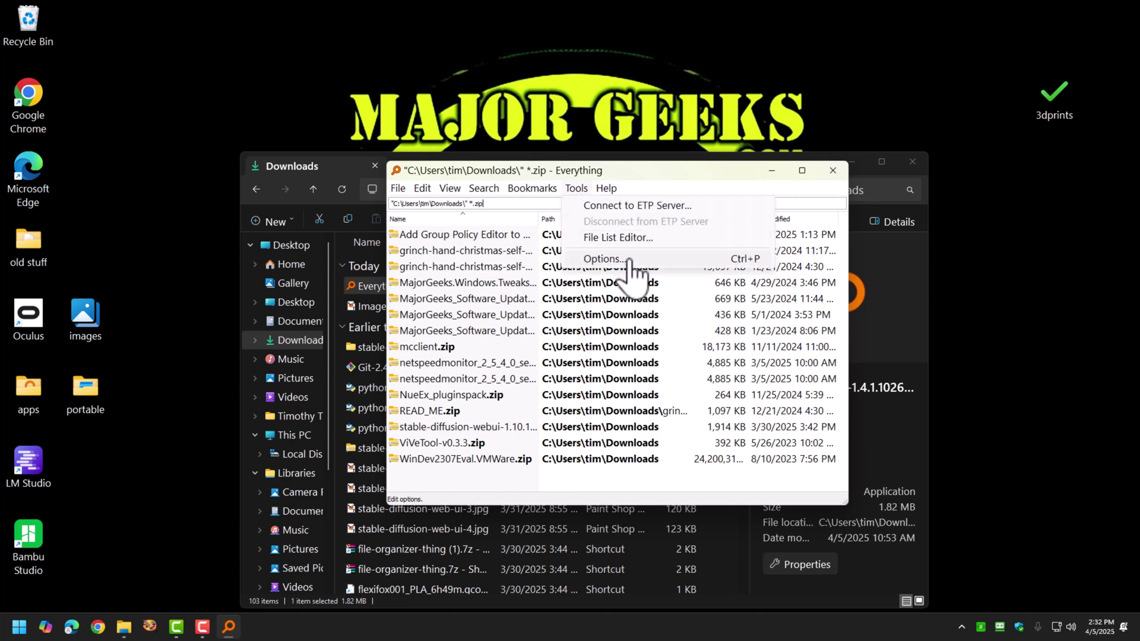
pyautogui.click(605, 188)
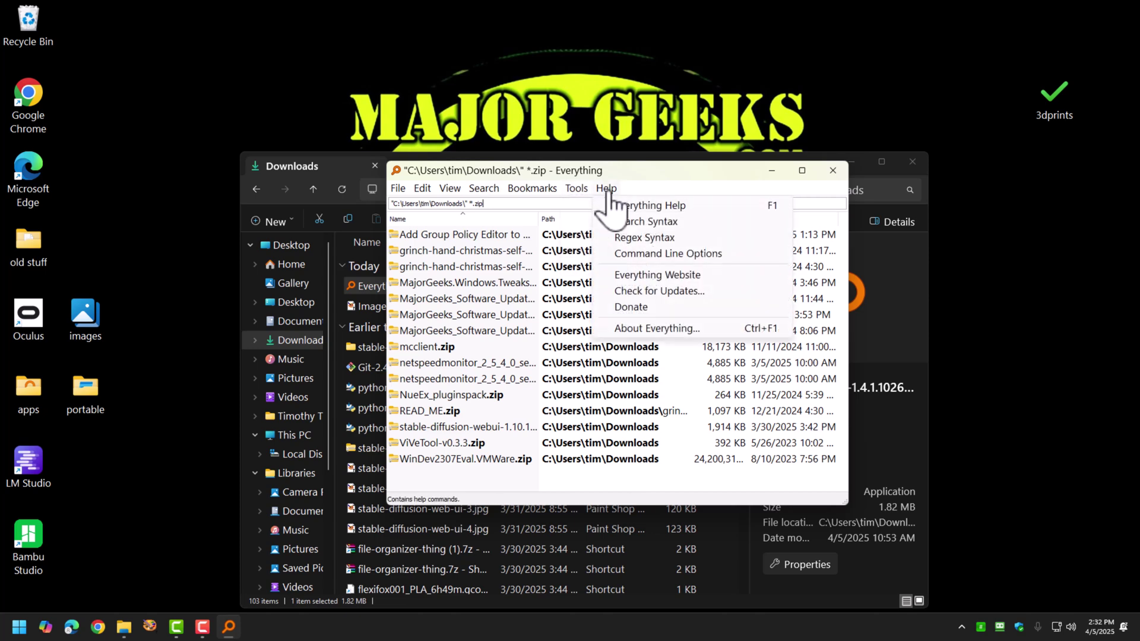
pyautogui.click(644, 222)
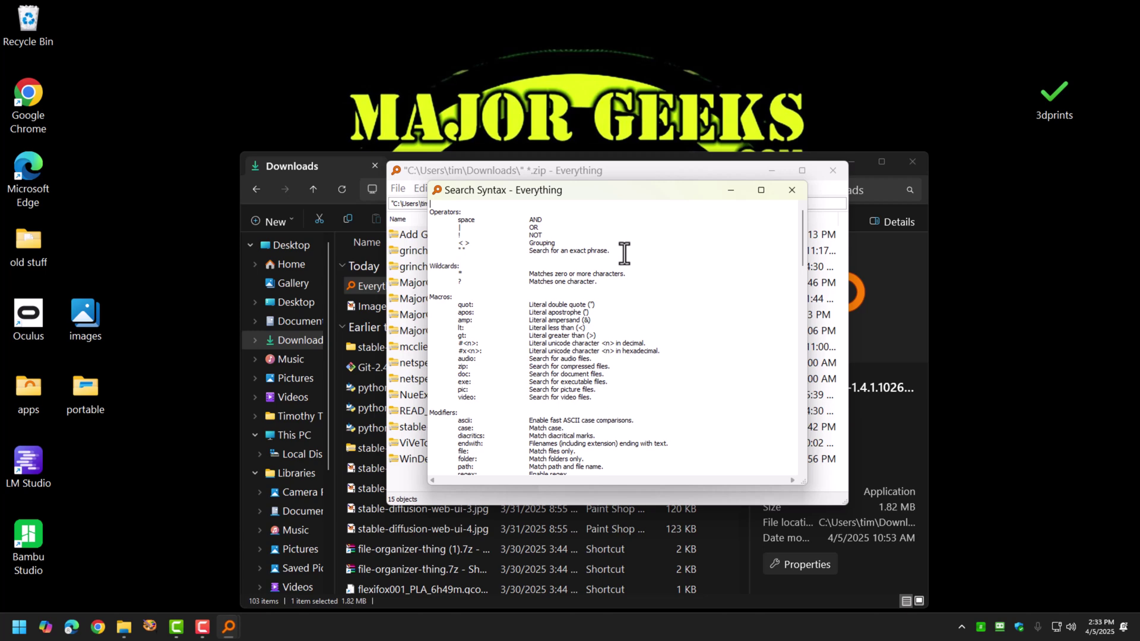
pyautogui.scroll(-1, 560, 308)
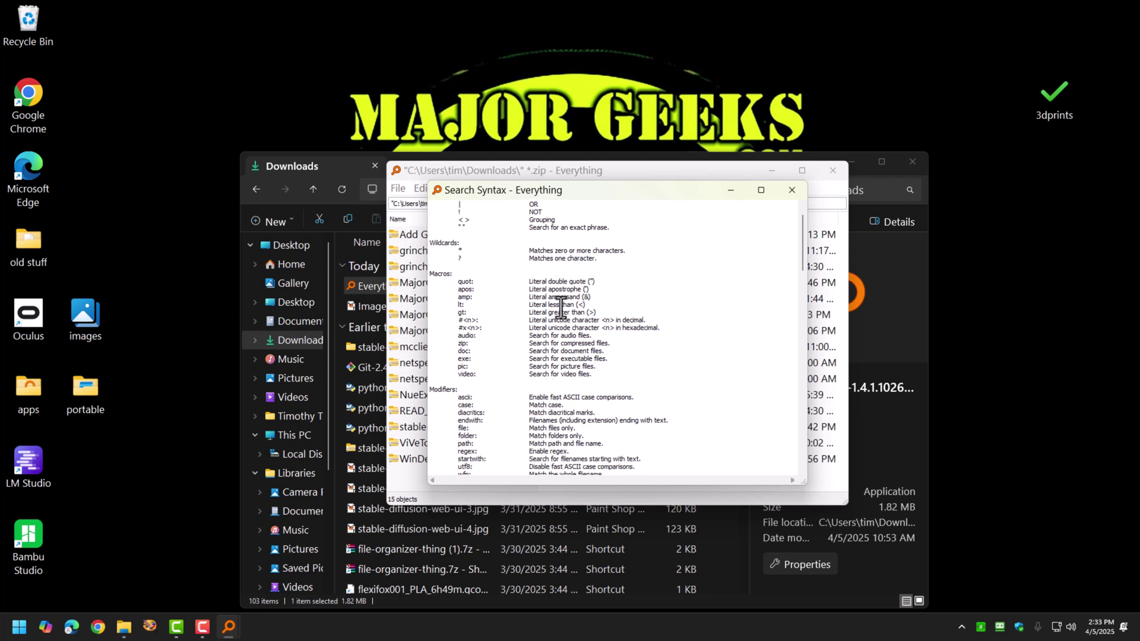
pyautogui.scroll(-2, 561, 308)
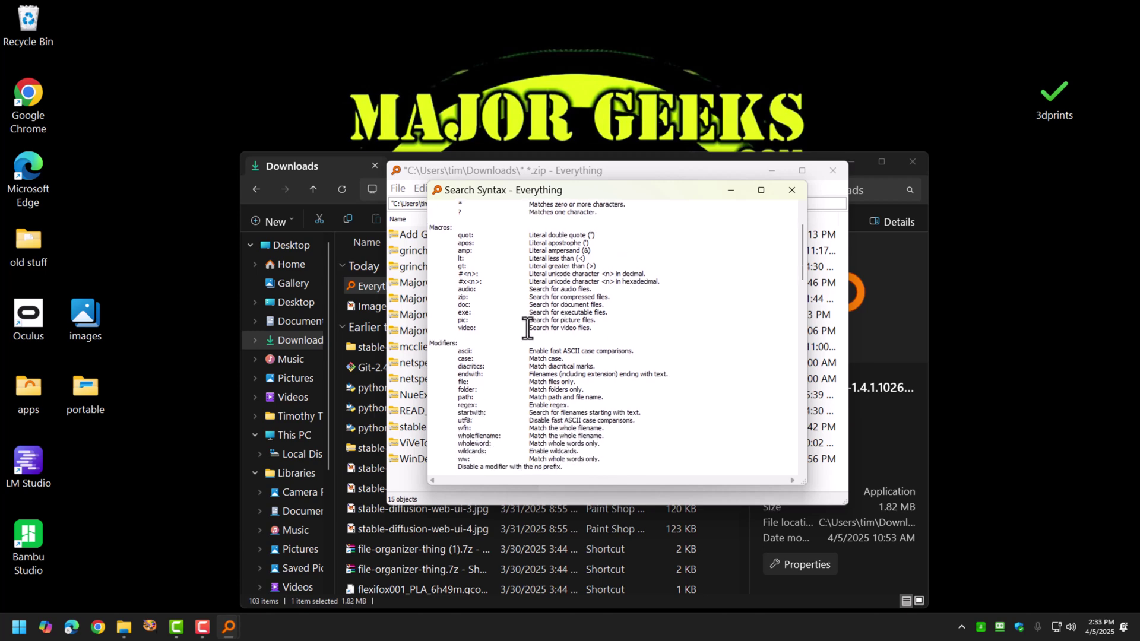
pyautogui.scroll(-4, 525, 335)
pyautogui.scroll(-1, 525, 334)
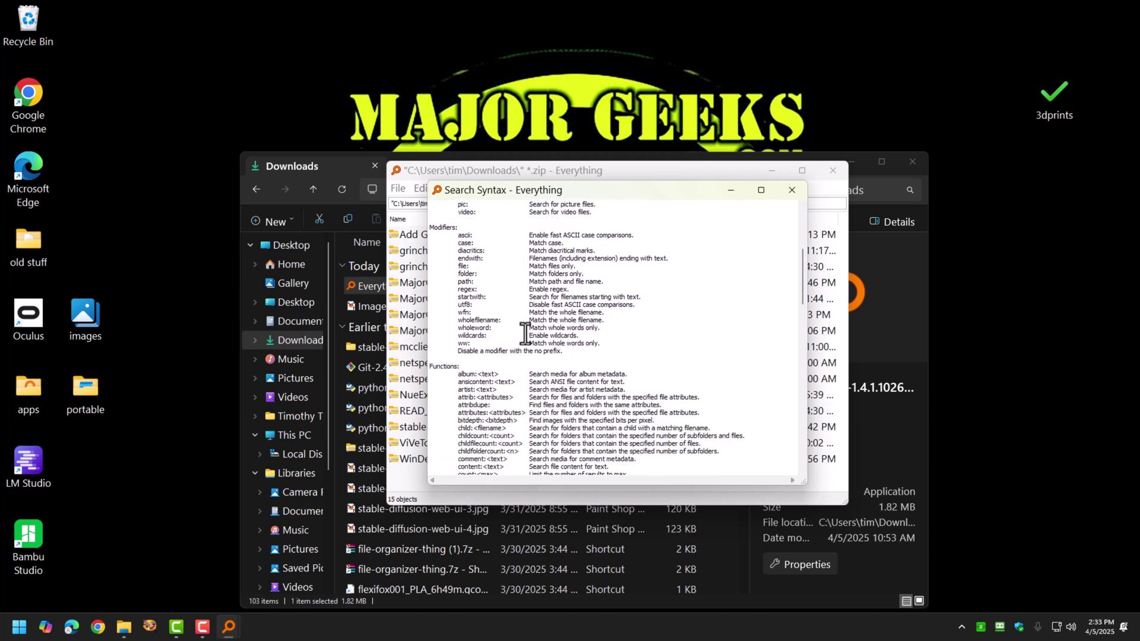
pyautogui.scroll(-1, 525, 334)
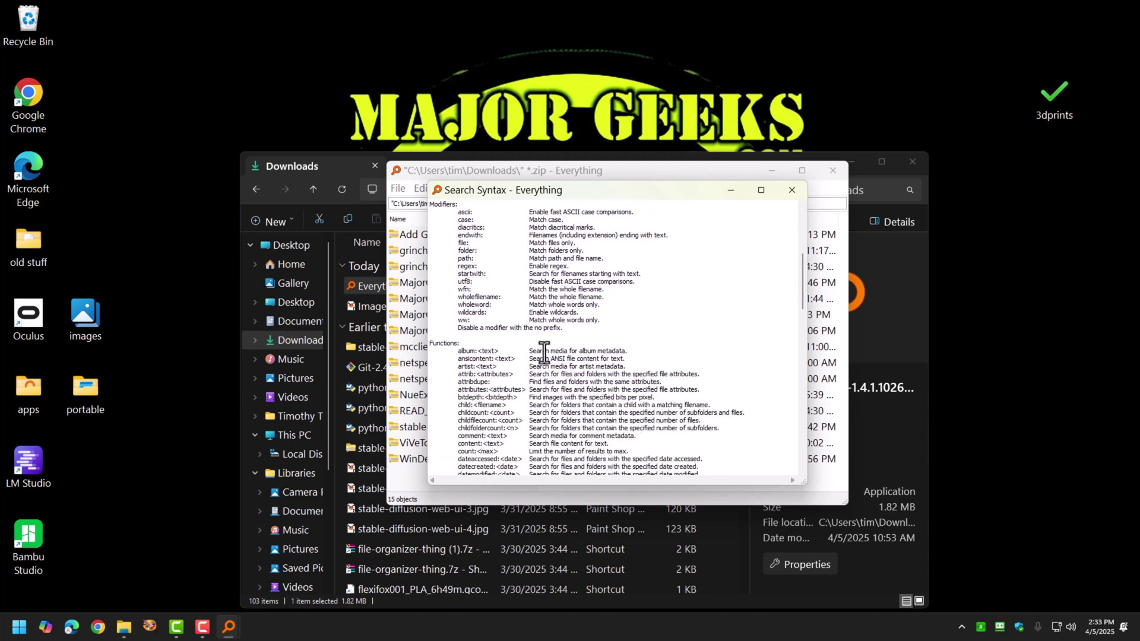
# Scroll down to Size Constants and select small, huge and gigantic.
pyautogui.moveTo(500, 351); pyautogui.dragTo(457, 352)
pyautogui.scroll(-5, 626, 358)
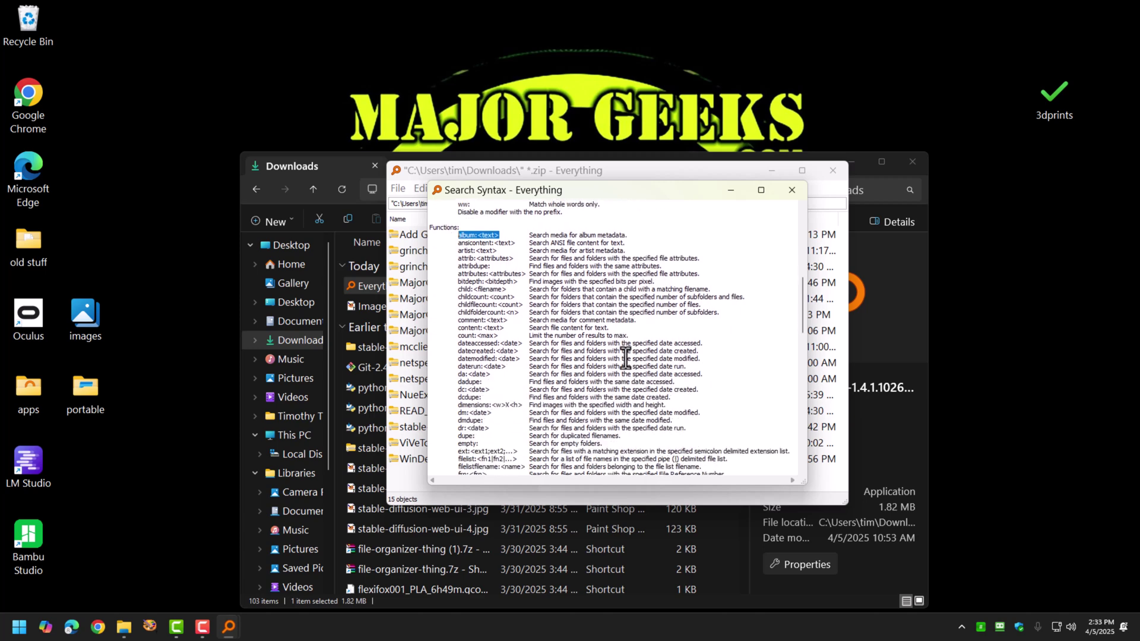
pyautogui.scroll(-5, 626, 357)
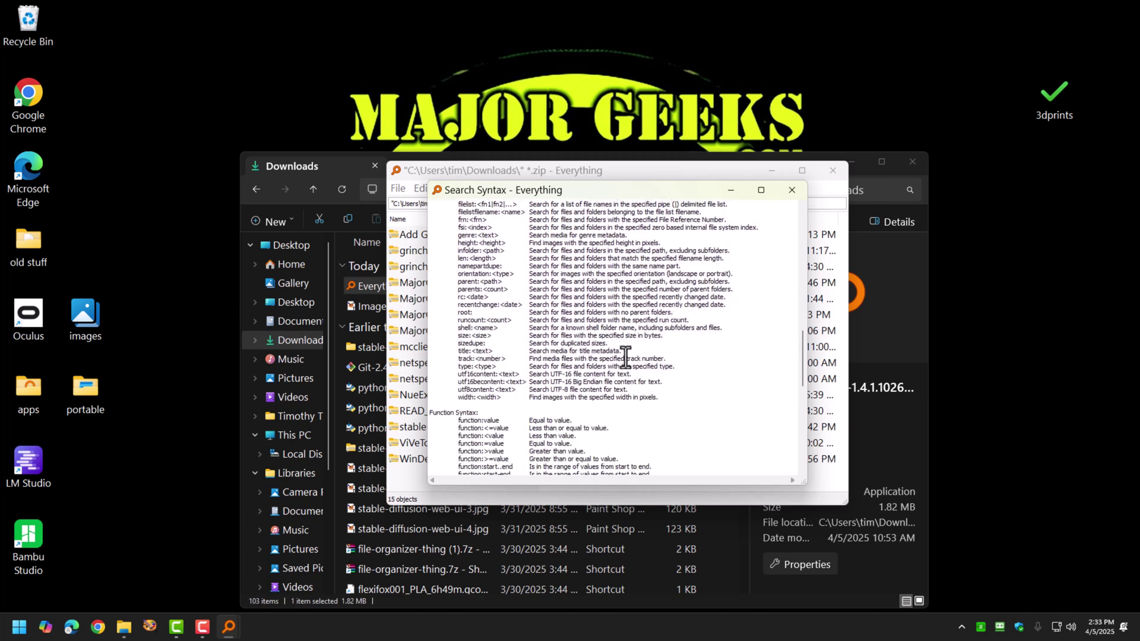
pyautogui.scroll(-1, 626, 358)
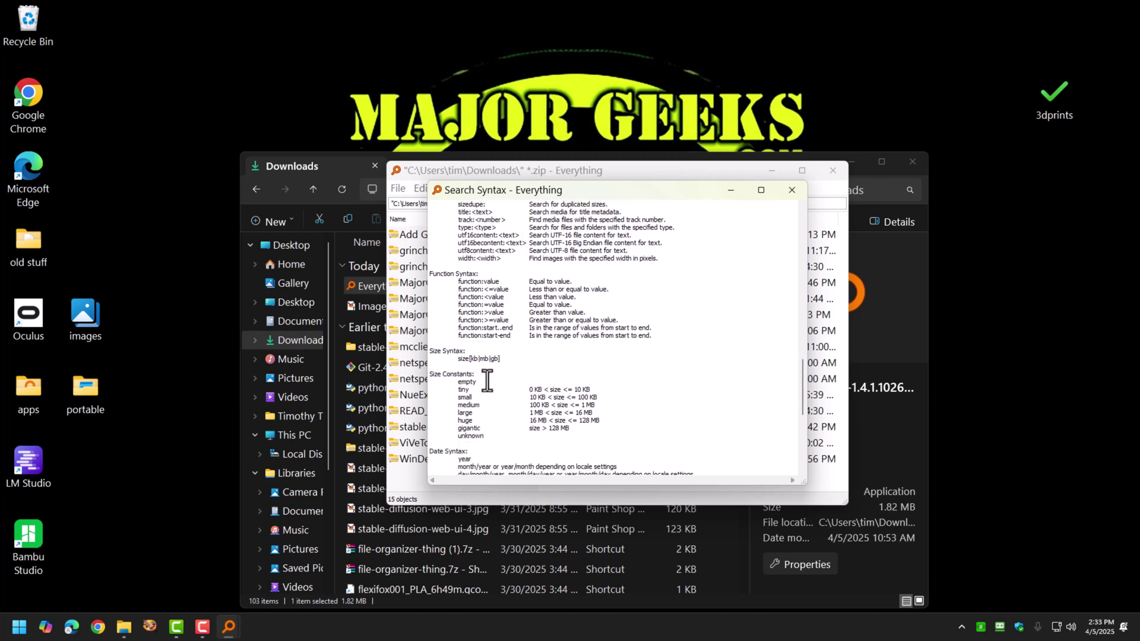
pyautogui.scroll(-1, 488, 383)
pyautogui.moveTo(478, 359); pyautogui.dragTo(466, 359)
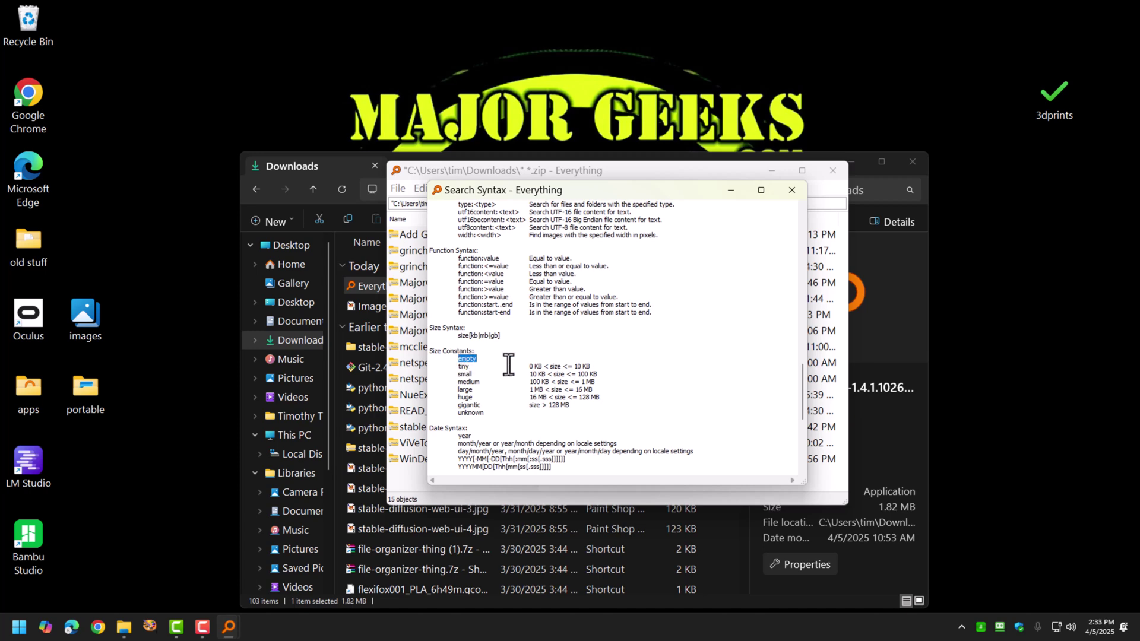
pyautogui.doubleClick(466, 374)
pyautogui.doubleClick(463, 397)
pyautogui.doubleClick(468, 405)
pyautogui.moveTo(567, 191); pyautogui.dragTo(674, 202)
pyautogui.click(899, 203)
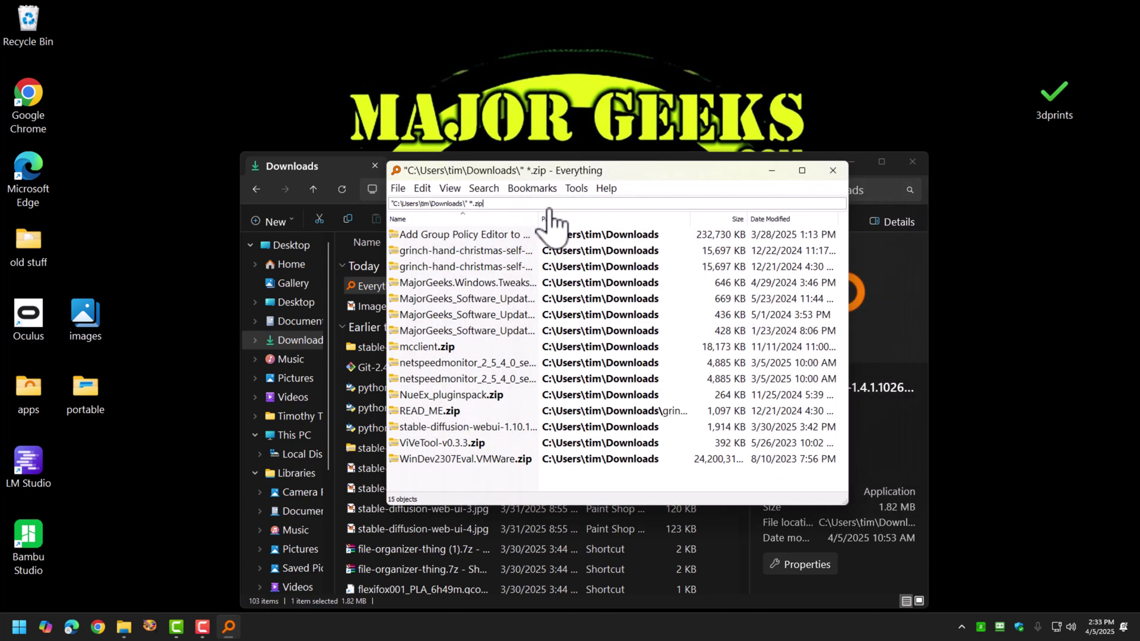
pyautogui.click(533, 189)
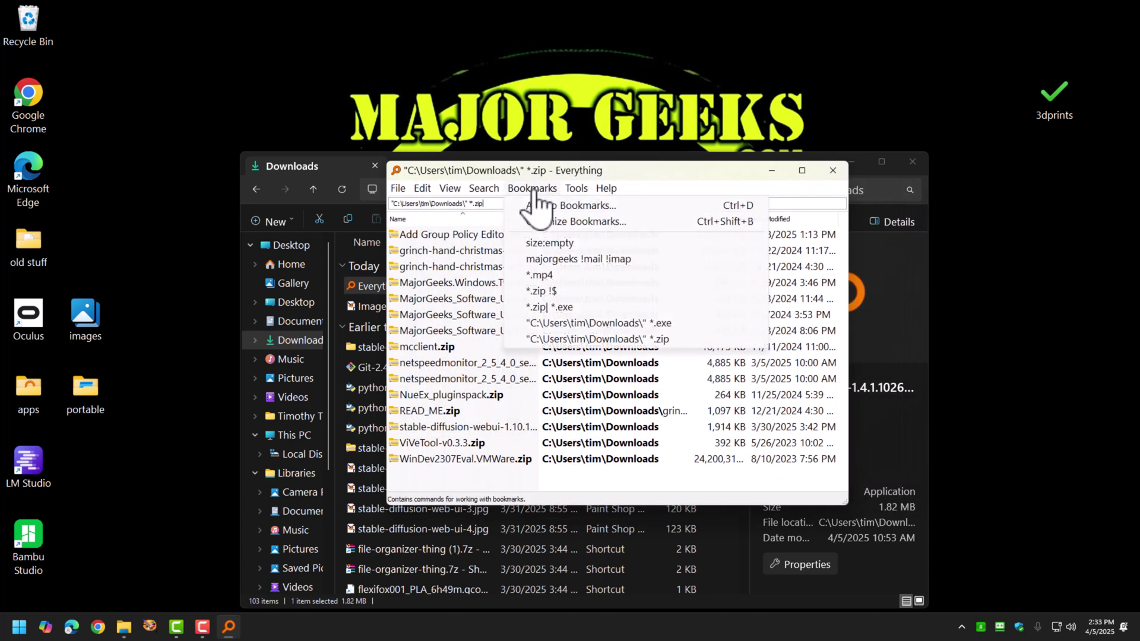
pyautogui.click(568, 243)
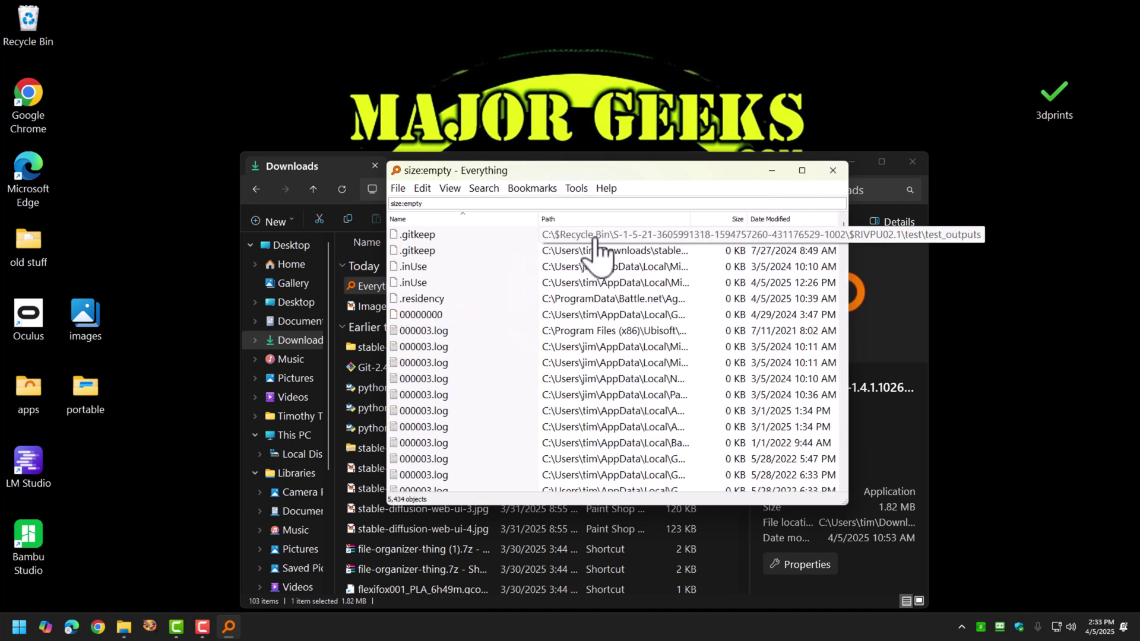
pyautogui.scroll(-5, 603, 259)
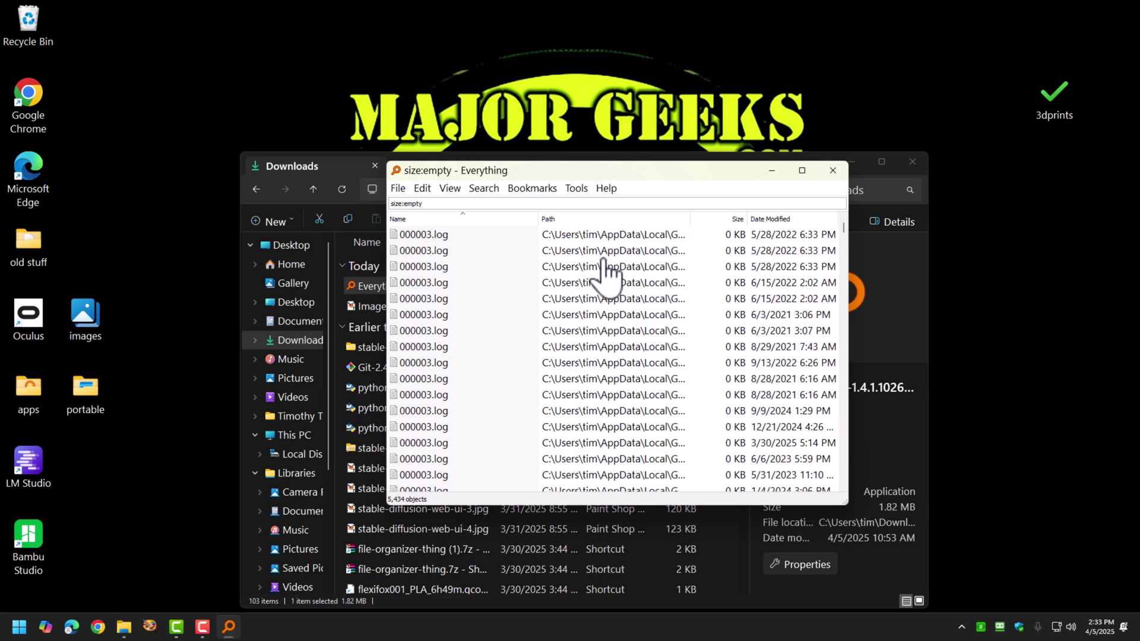
pyautogui.scroll(-15, 606, 273)
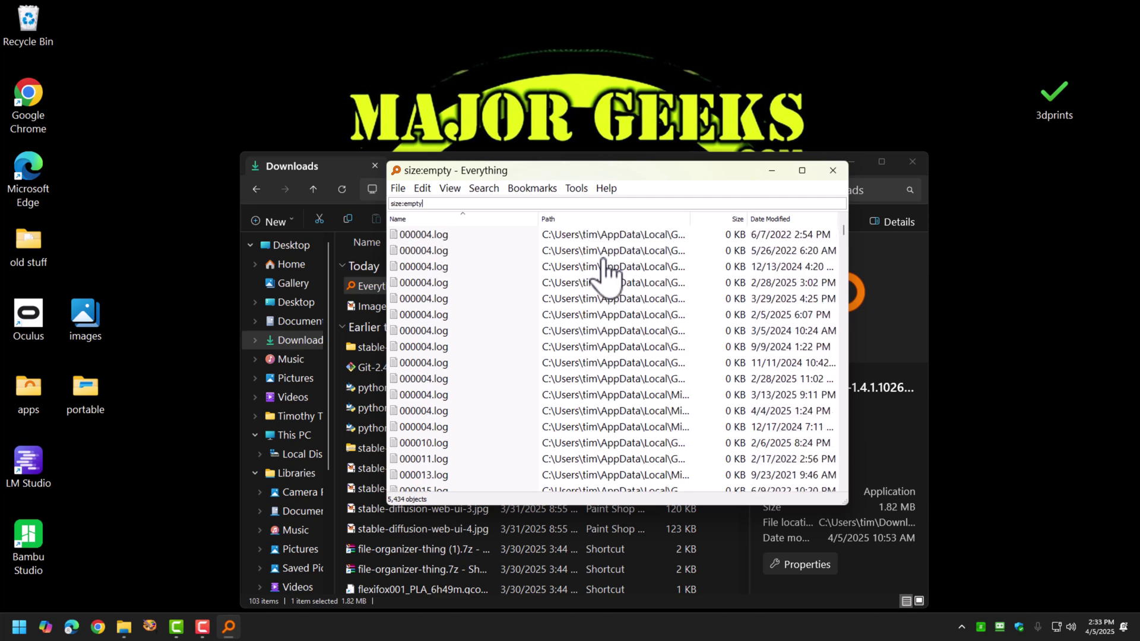
pyautogui.scroll(-15, 606, 273)
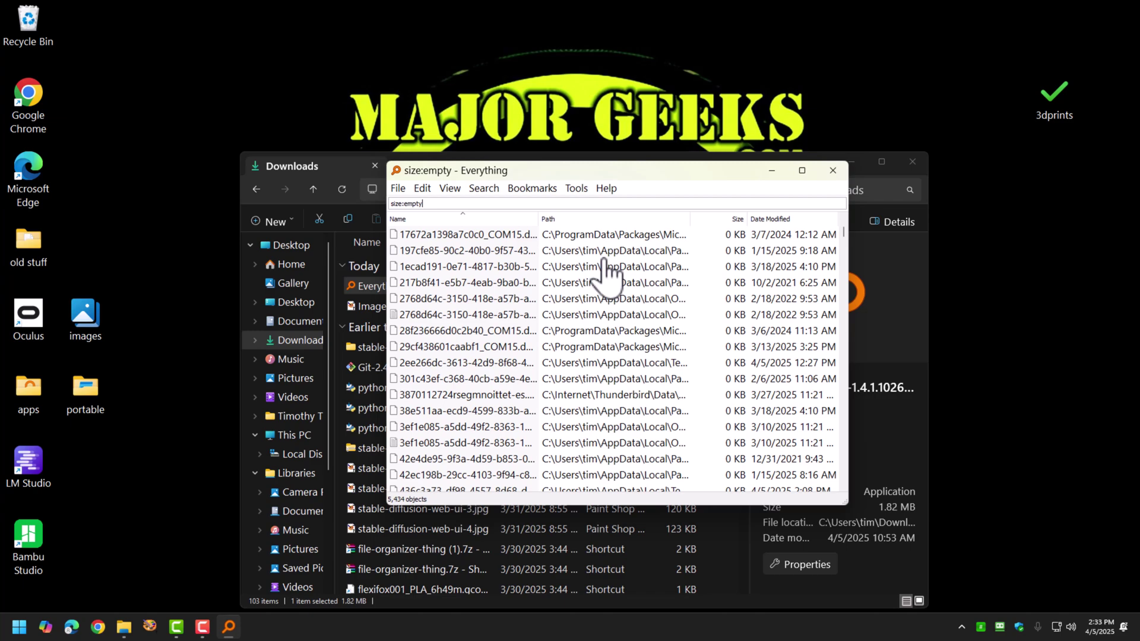
pyautogui.scroll(-15, 609, 274)
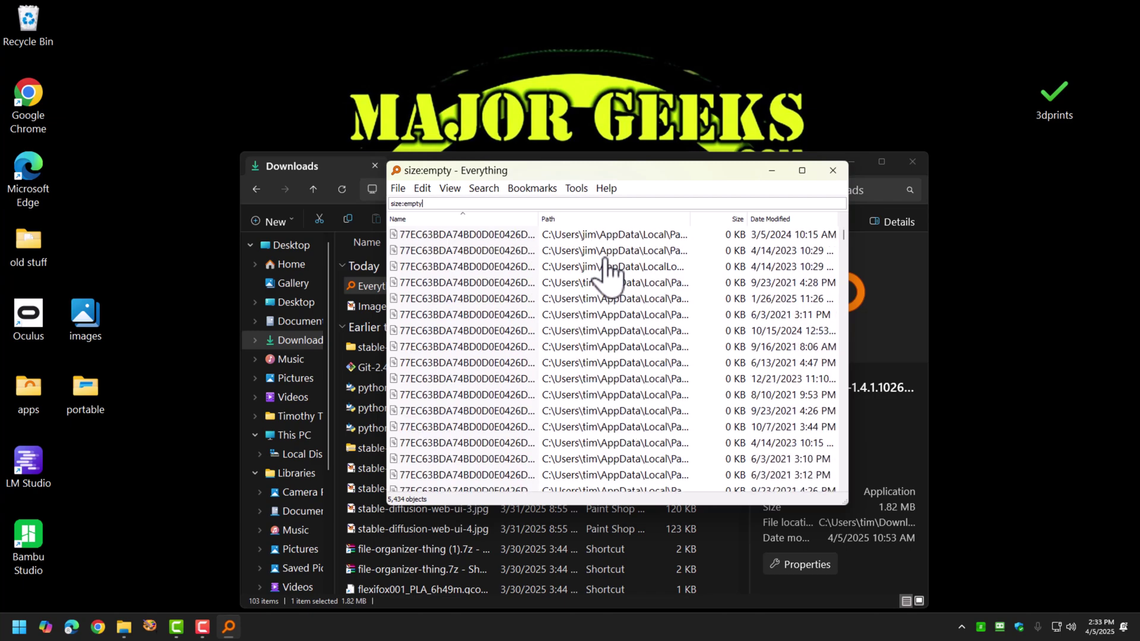
pyautogui.scroll(2, 608, 273)
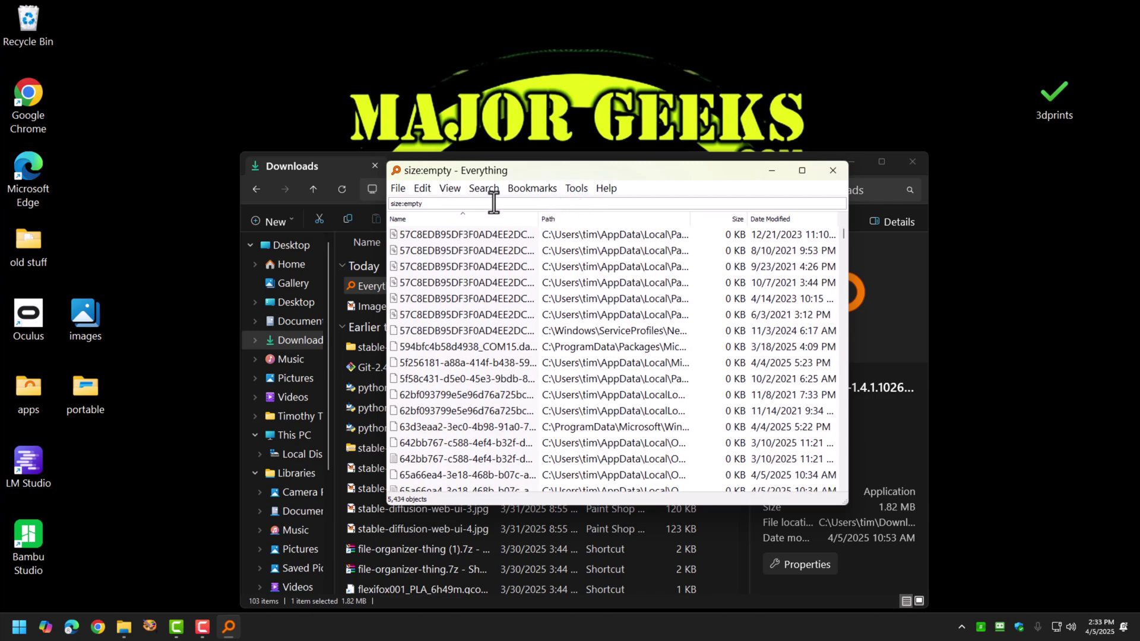
pyautogui.moveTo(423, 204); pyautogui.dragTo(404, 205)
# Search size:huge and browse the 1,389 results, mostly large Steam .dds textures.
pyautogui.write('huge')
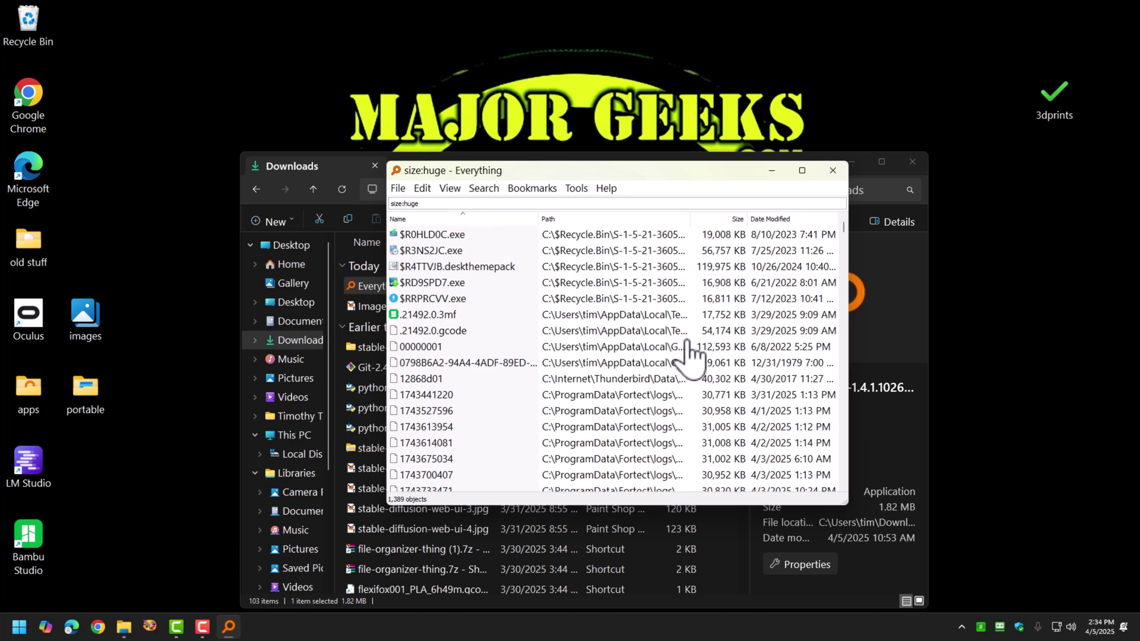
pyautogui.scroll(-2, 722, 272)
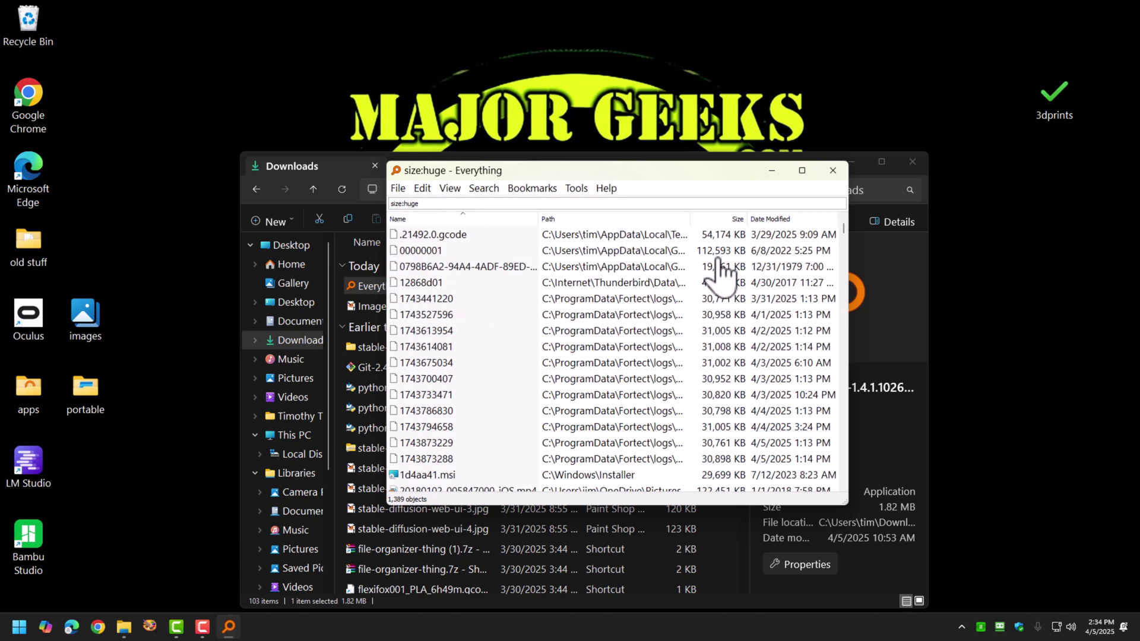
pyautogui.scroll(-8, 722, 272)
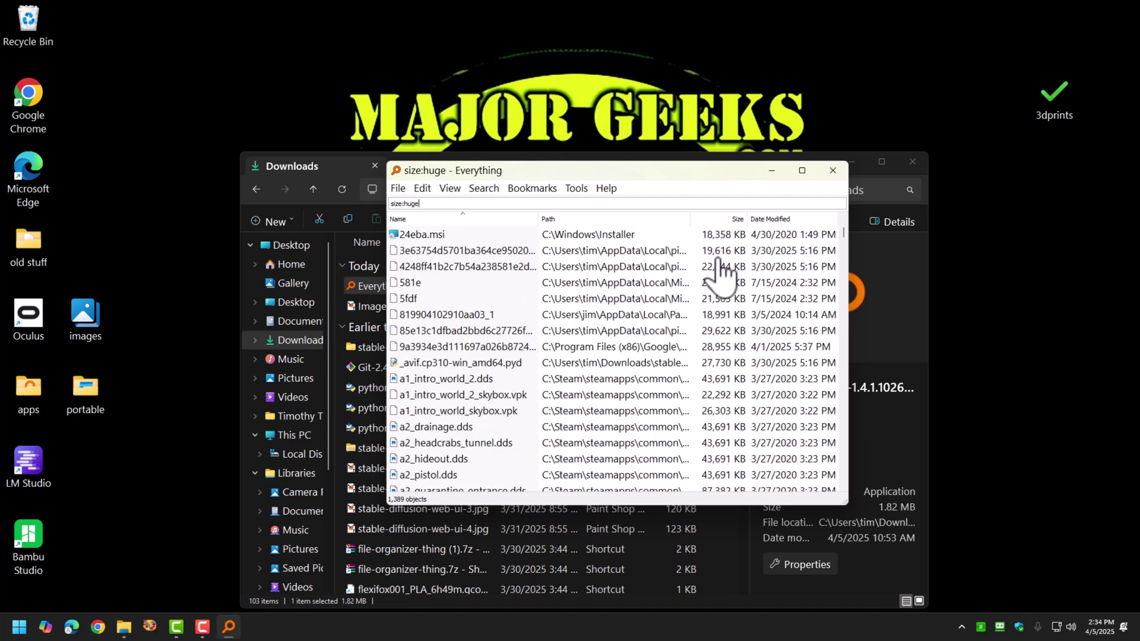
pyautogui.scroll(-2, 721, 272)
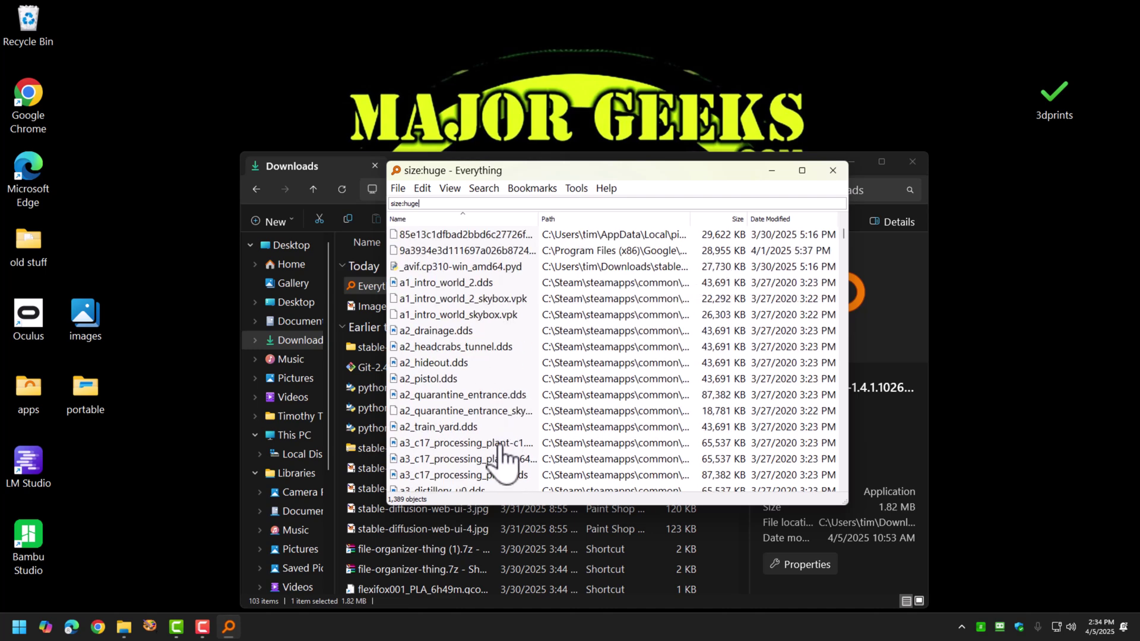
pyautogui.scroll(-4, 505, 335)
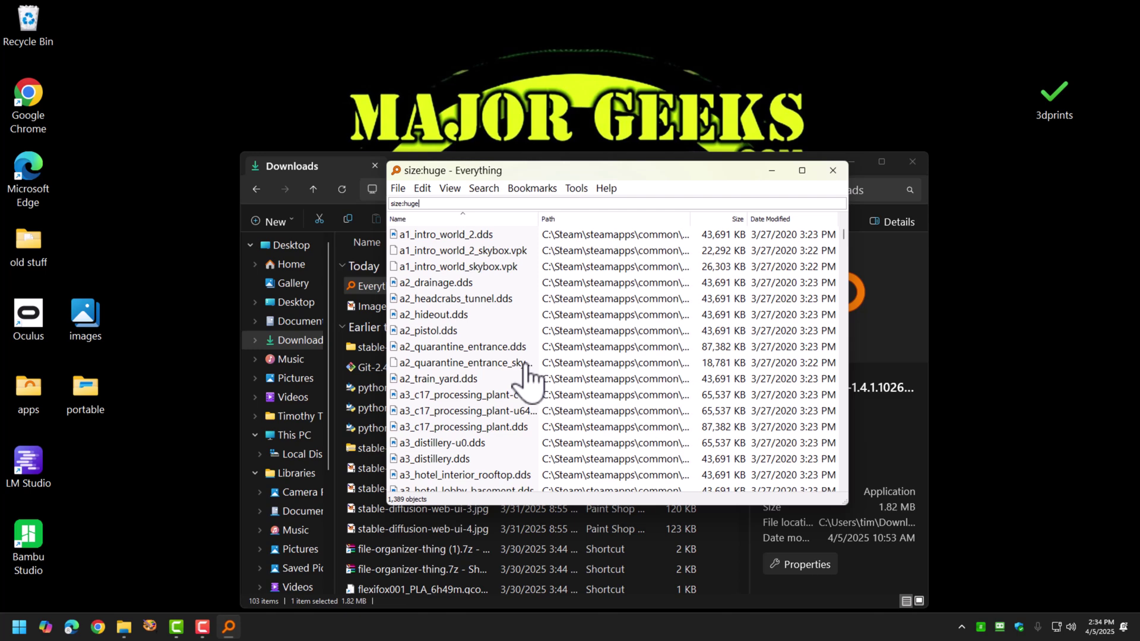
pyautogui.scroll(-2, 528, 380)
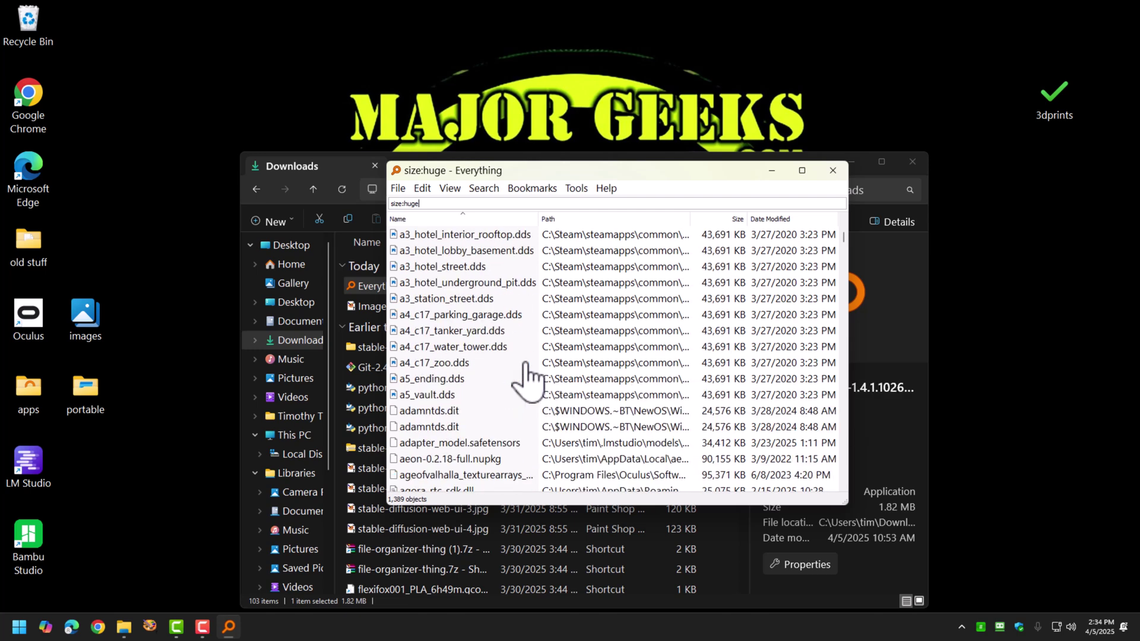
pyautogui.scroll(3, 528, 380)
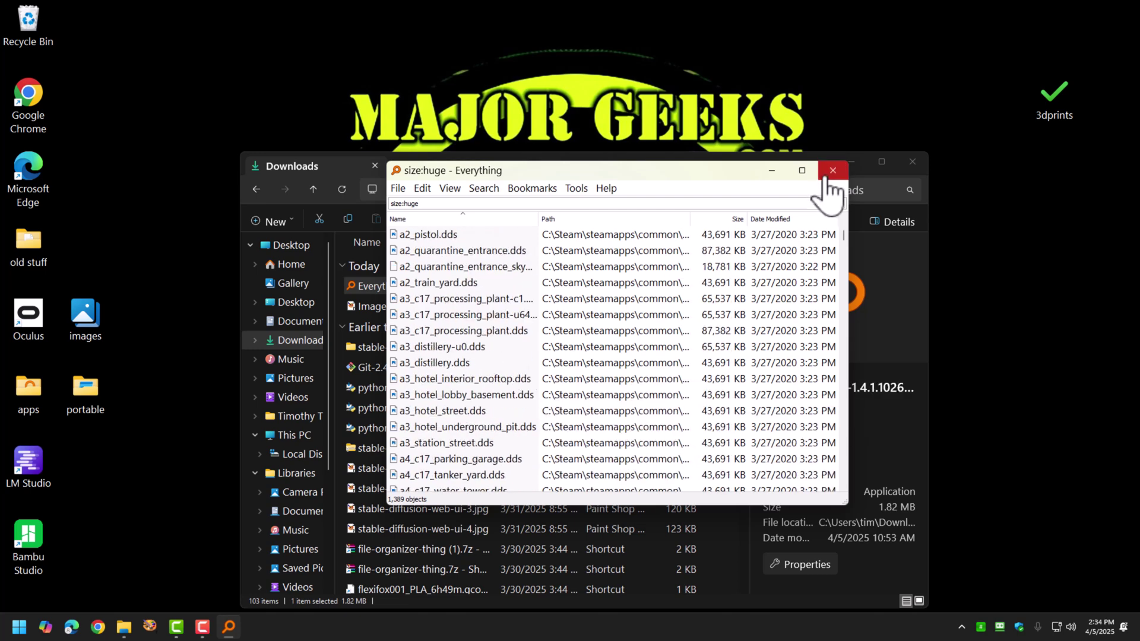
pyautogui.click(605, 189)
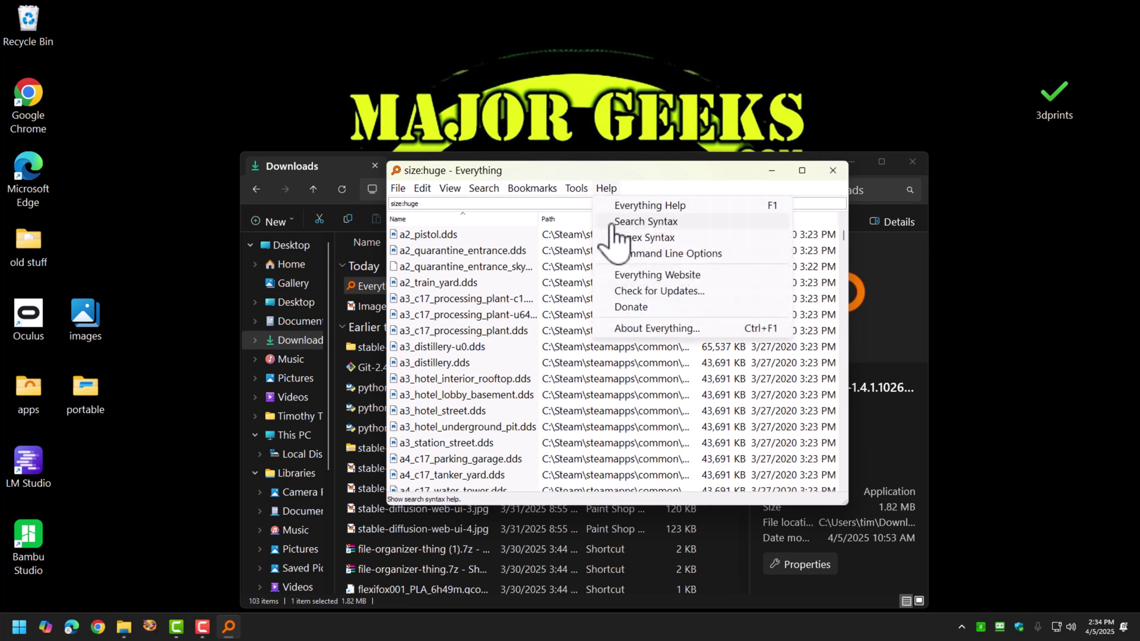
pyautogui.click(645, 222)
pyautogui.scroll(-5, 614, 286)
pyautogui.scroll(-20, 614, 286)
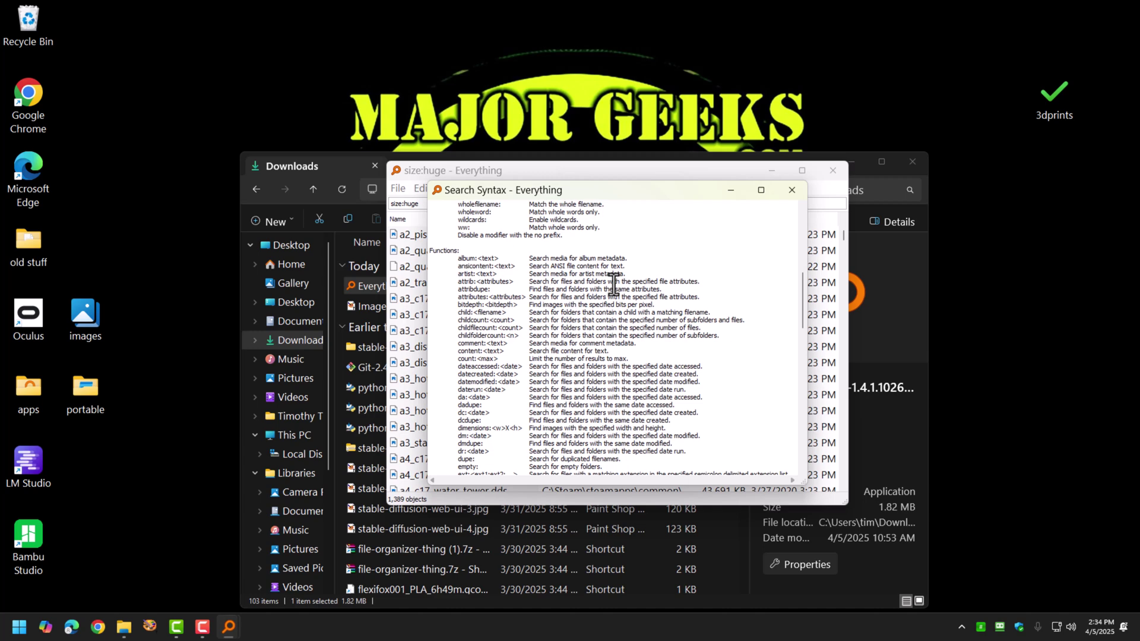
pyautogui.scroll(-5, 613, 284)
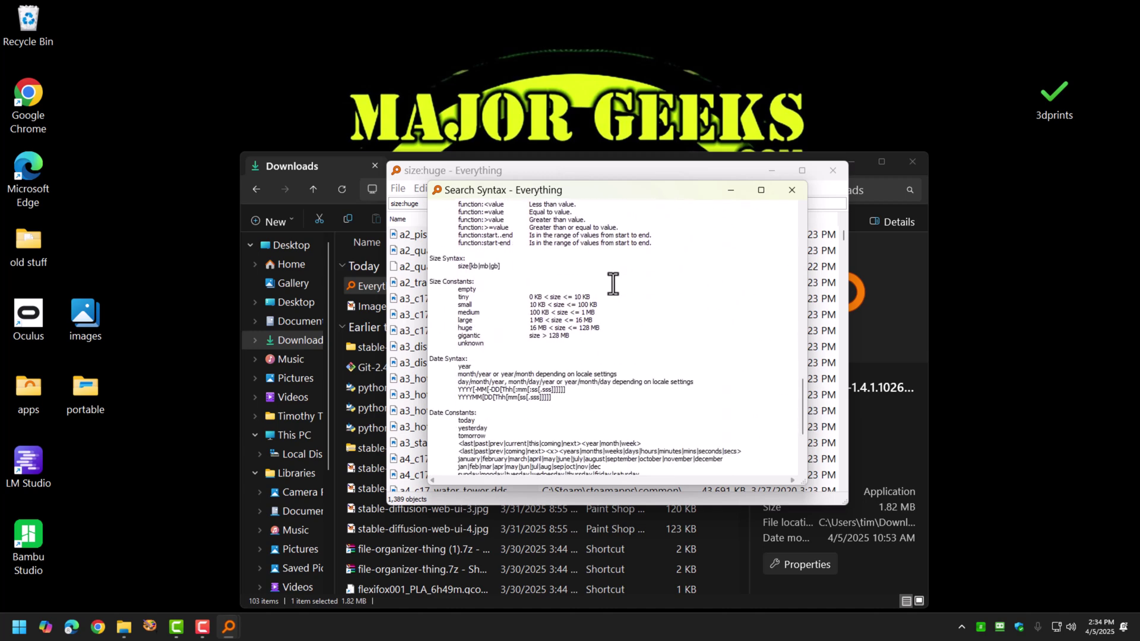
pyautogui.scroll(-3, 611, 284)
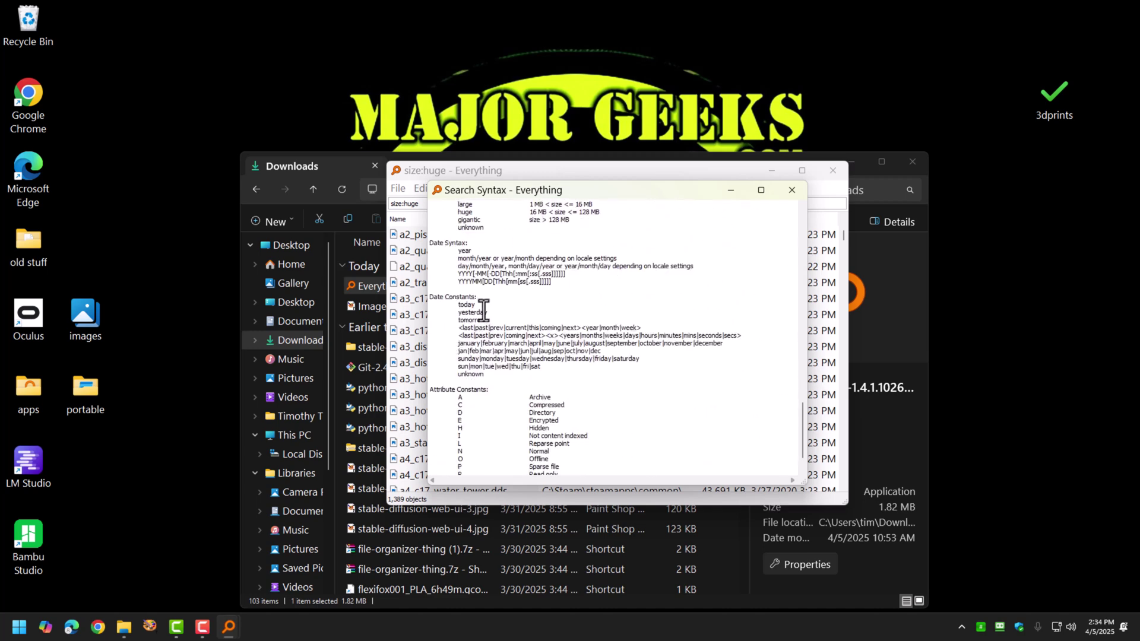
pyautogui.moveTo(484, 308); pyautogui.dragTo(466, 307)
pyautogui.moveTo(638, 329); pyautogui.dragTo(485, 331)
pyautogui.scroll(-2, 494, 334)
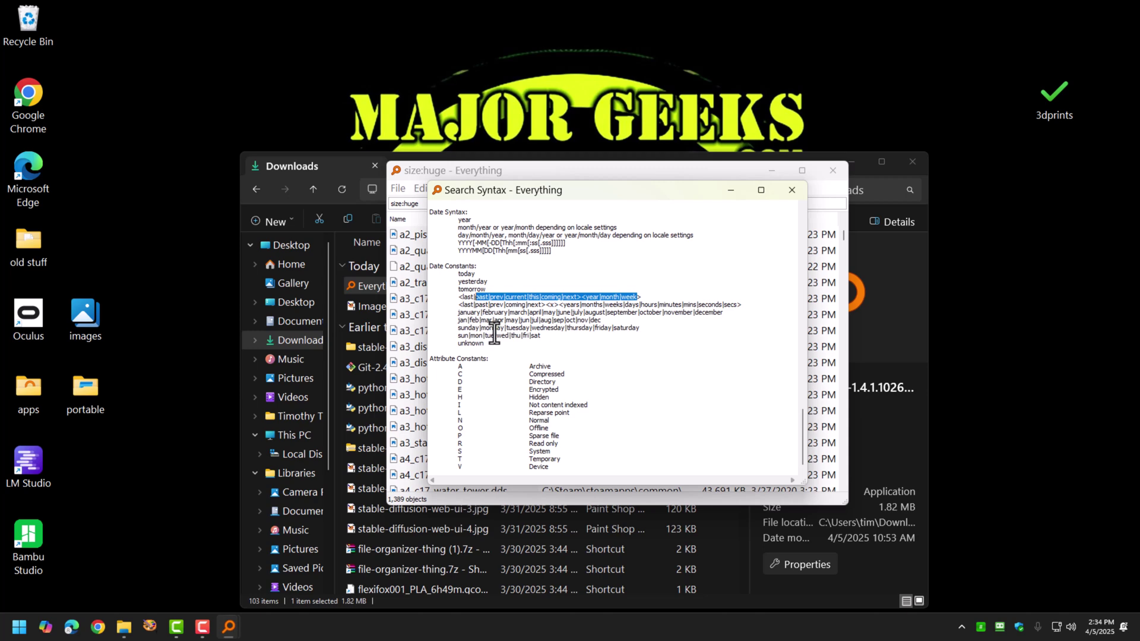
pyautogui.scroll(12, 495, 334)
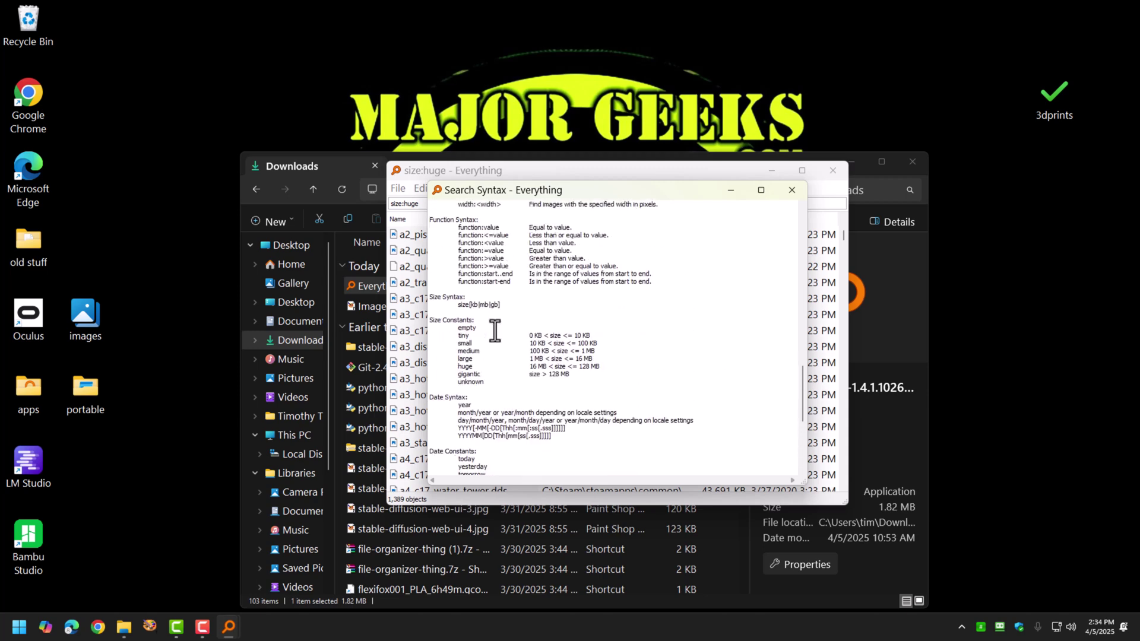
pyautogui.scroll(12, 494, 329)
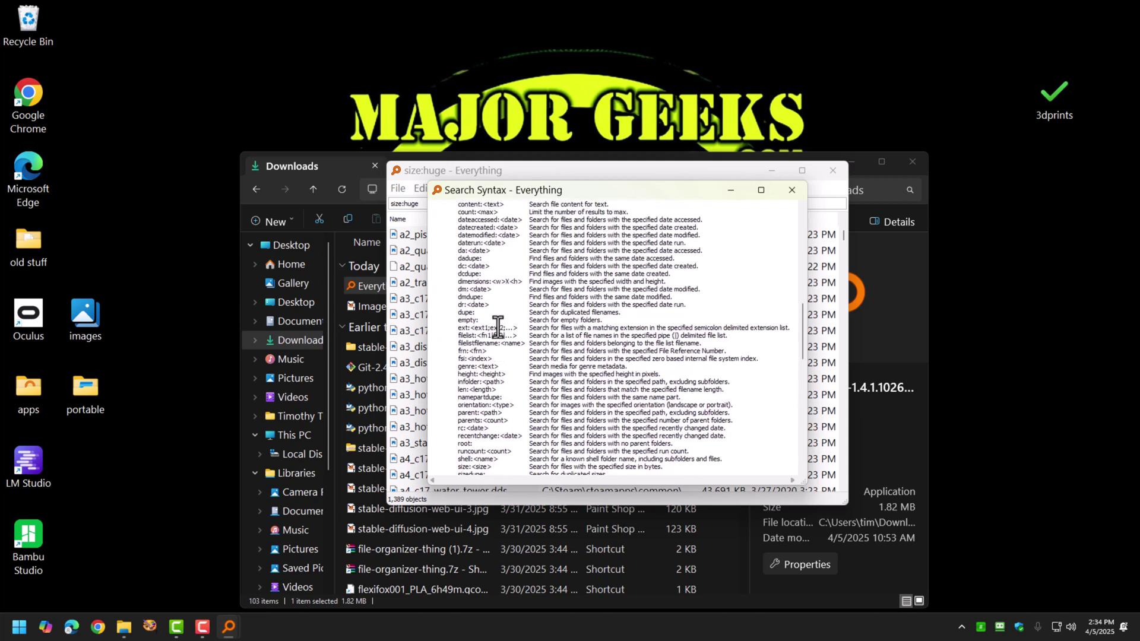
pyautogui.scroll(7, 498, 327)
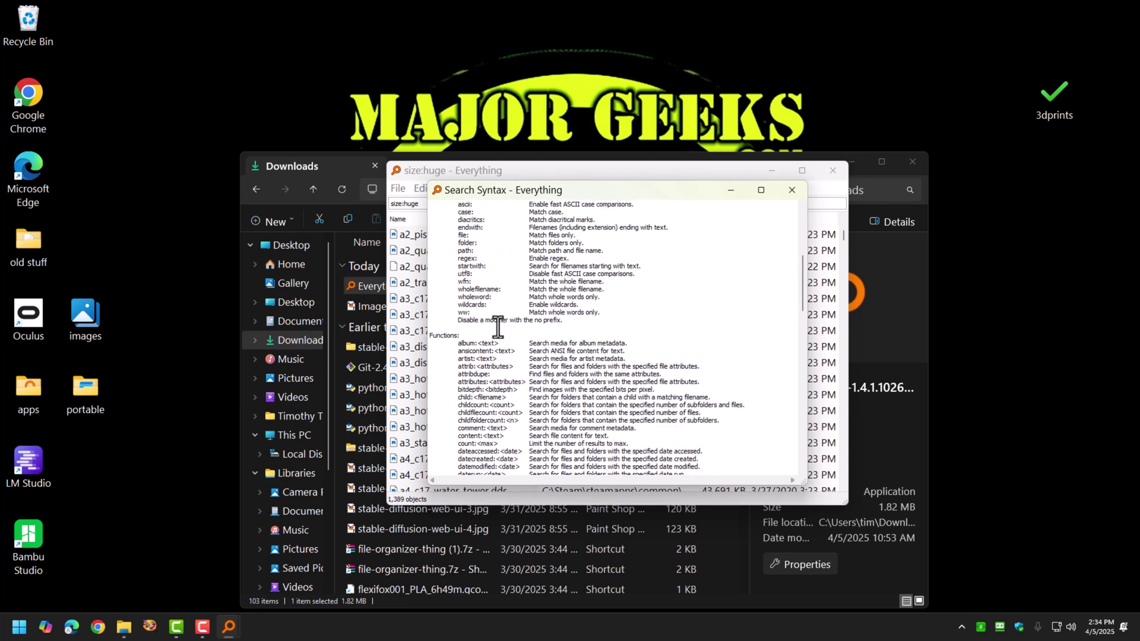
pyautogui.scroll(1, 497, 326)
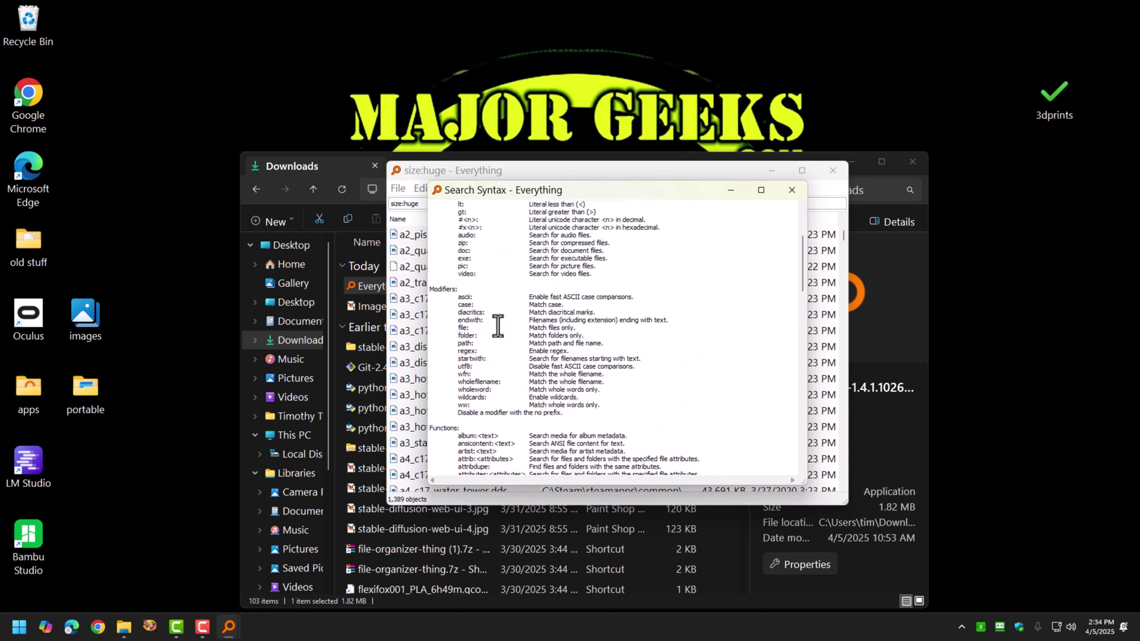
pyautogui.scroll(2, 498, 326)
pyautogui.click(792, 190)
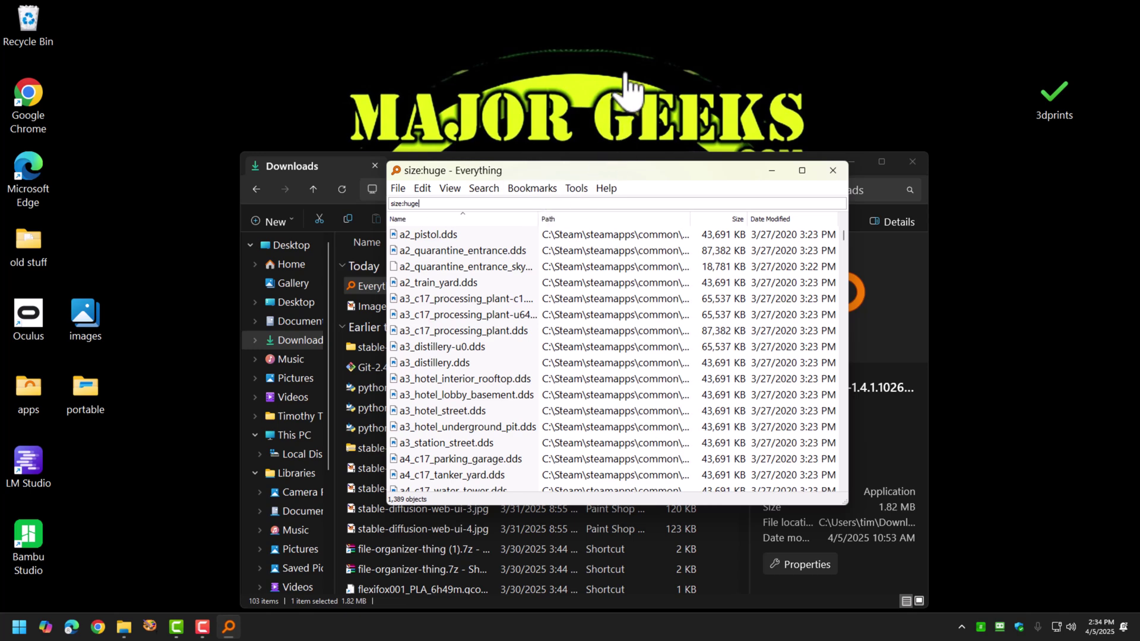
# Shift the size:huge results window left and show the hidden tray icons.
pyautogui.moveTo(635, 171); pyautogui.dragTo(573, 163)
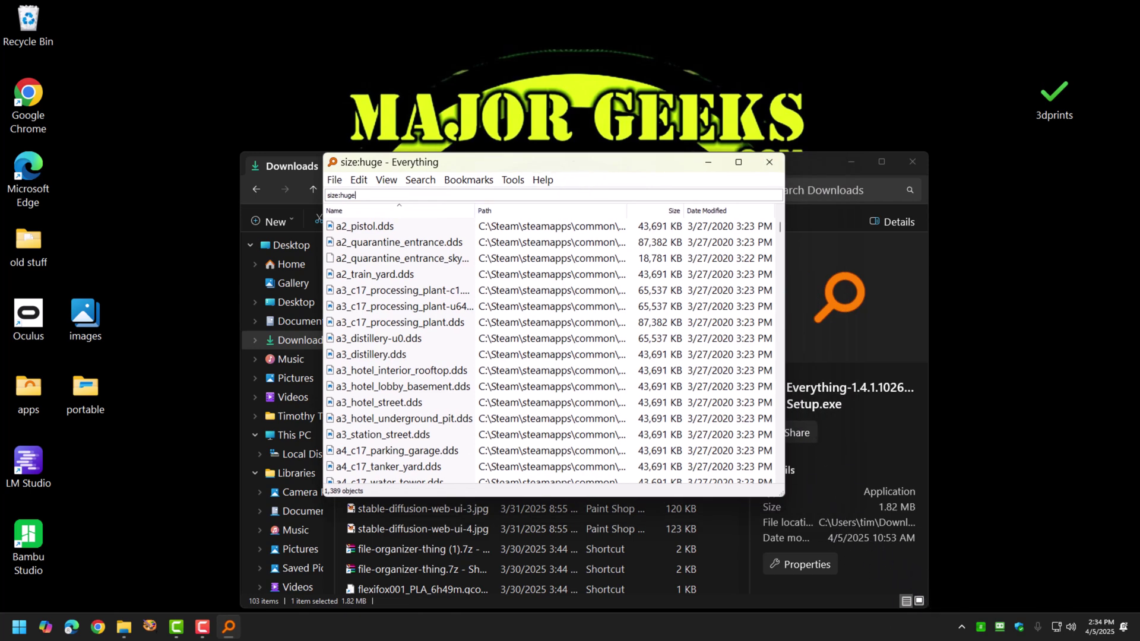
pyautogui.click(962, 627)
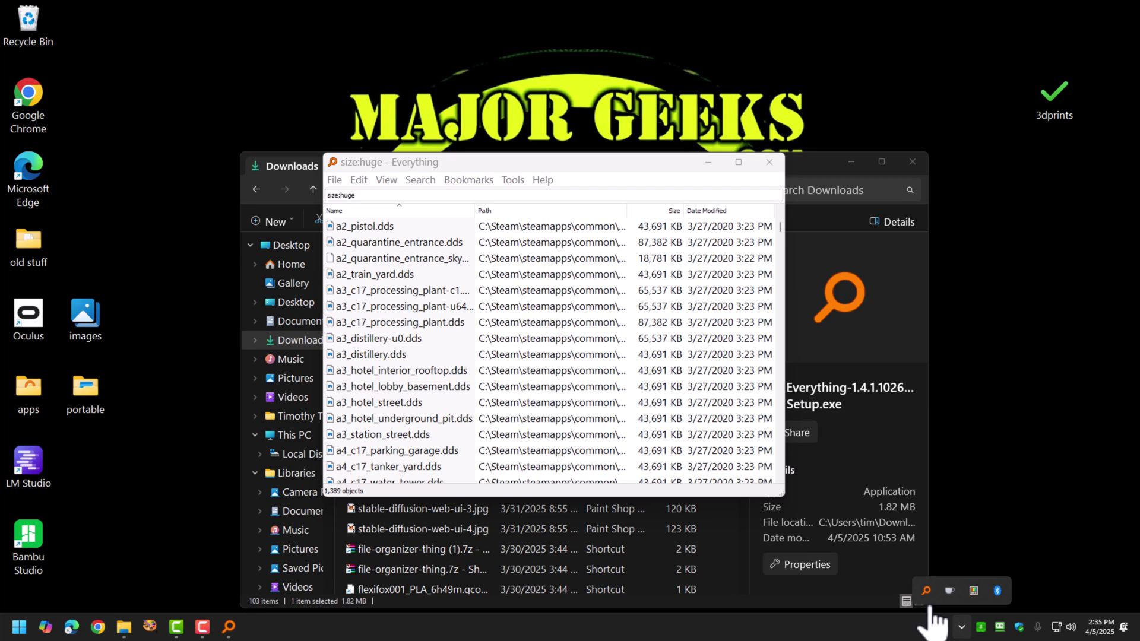
# Choose Options... from Everything's tray-icon menu to show its General settings.
pyautogui.rightClick(926, 591)
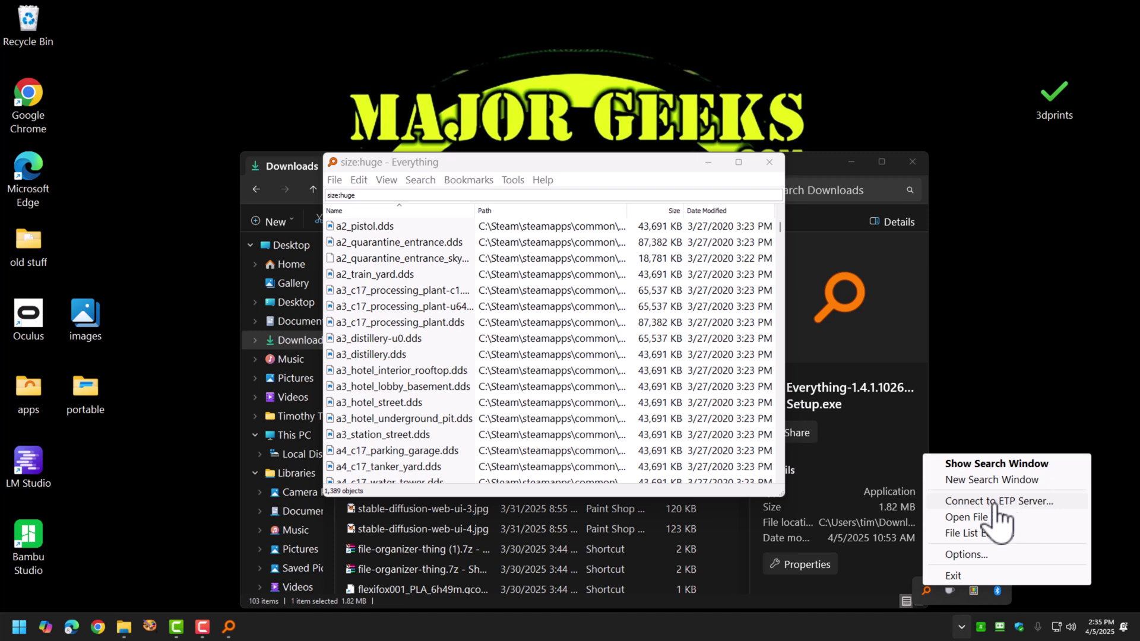
pyautogui.click(978, 555)
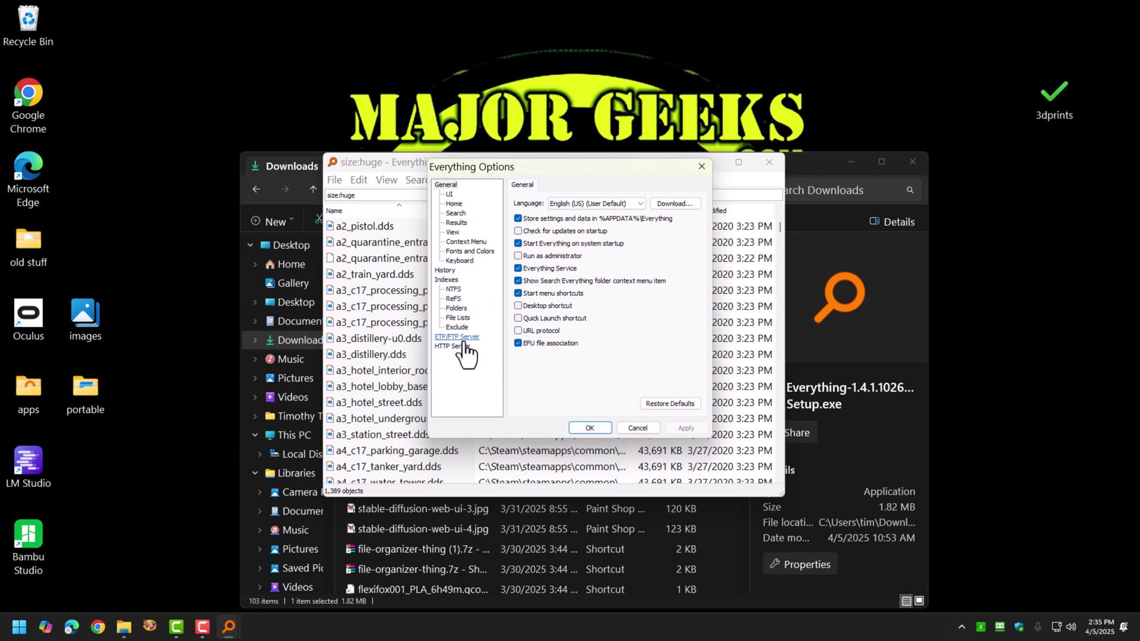
# Enable the ETP/FTP server on port 21, review its bind and username fields, then cancel without saving.
pyautogui.click(458, 337)
pyautogui.click(545, 203)
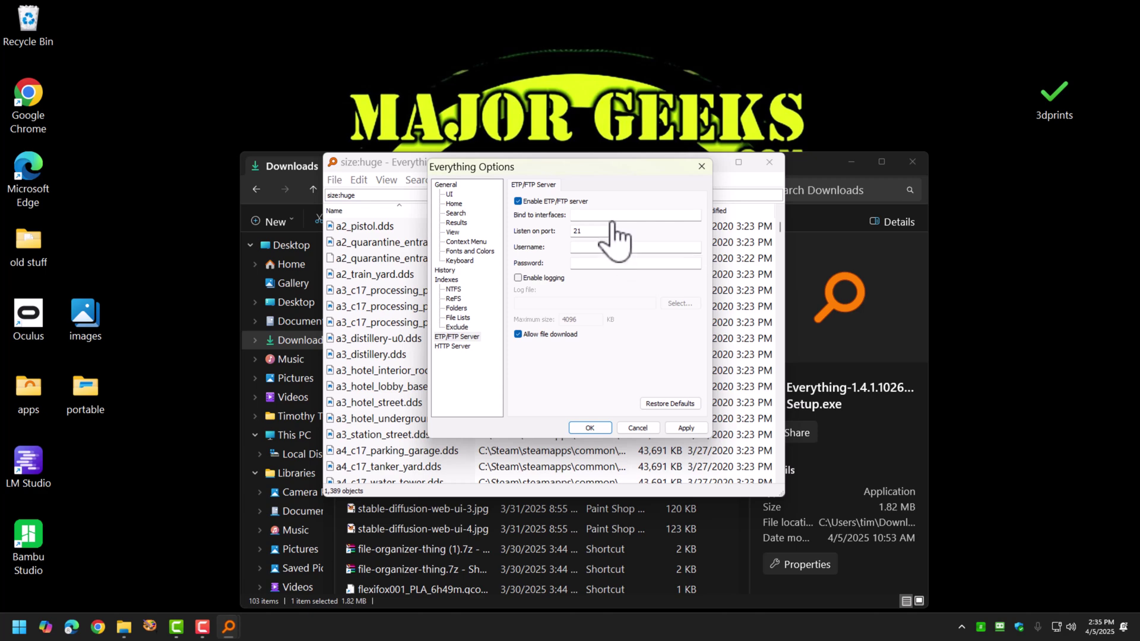
pyautogui.click(613, 217)
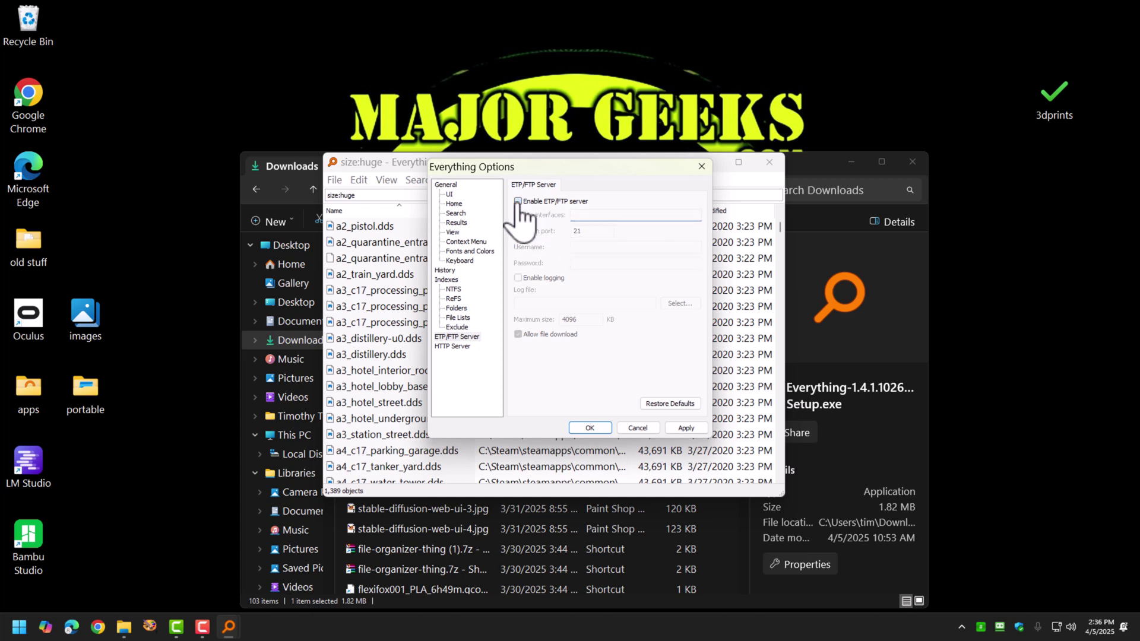
pyautogui.click(595, 221)
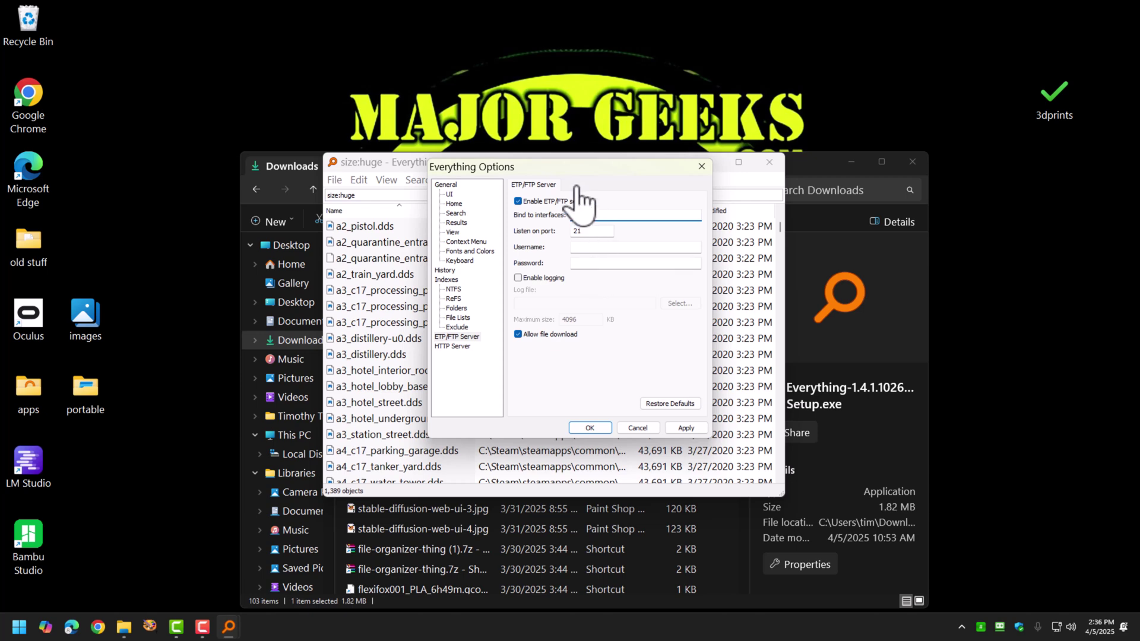
pyautogui.moveTo(575, 172); pyautogui.dragTo(581, 204)
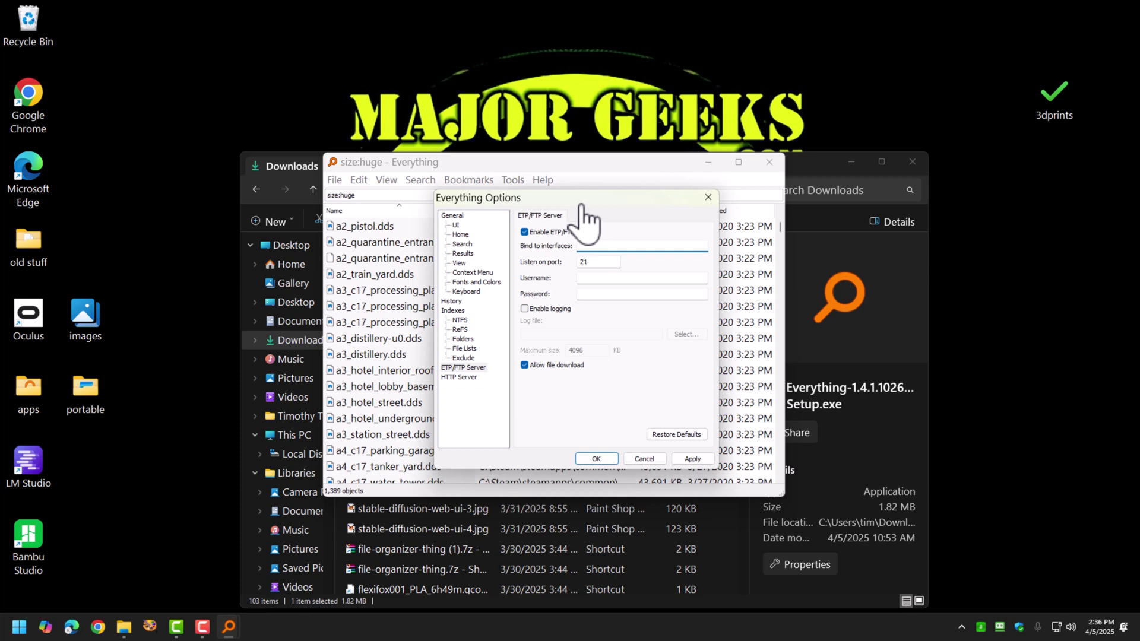
pyautogui.click(607, 278)
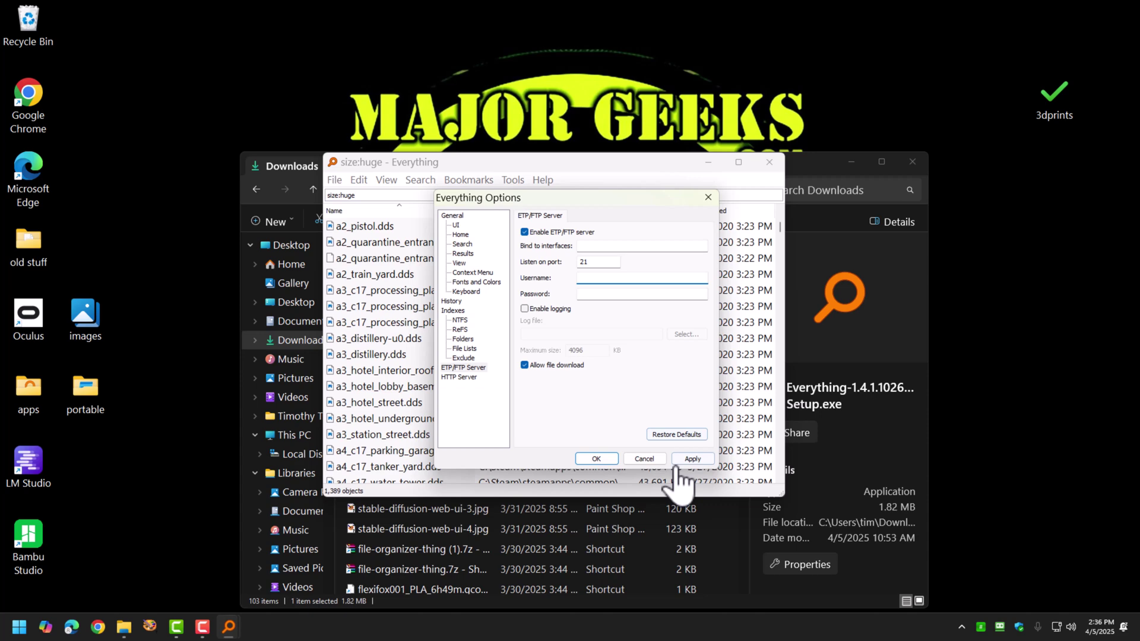
pyautogui.click(653, 459)
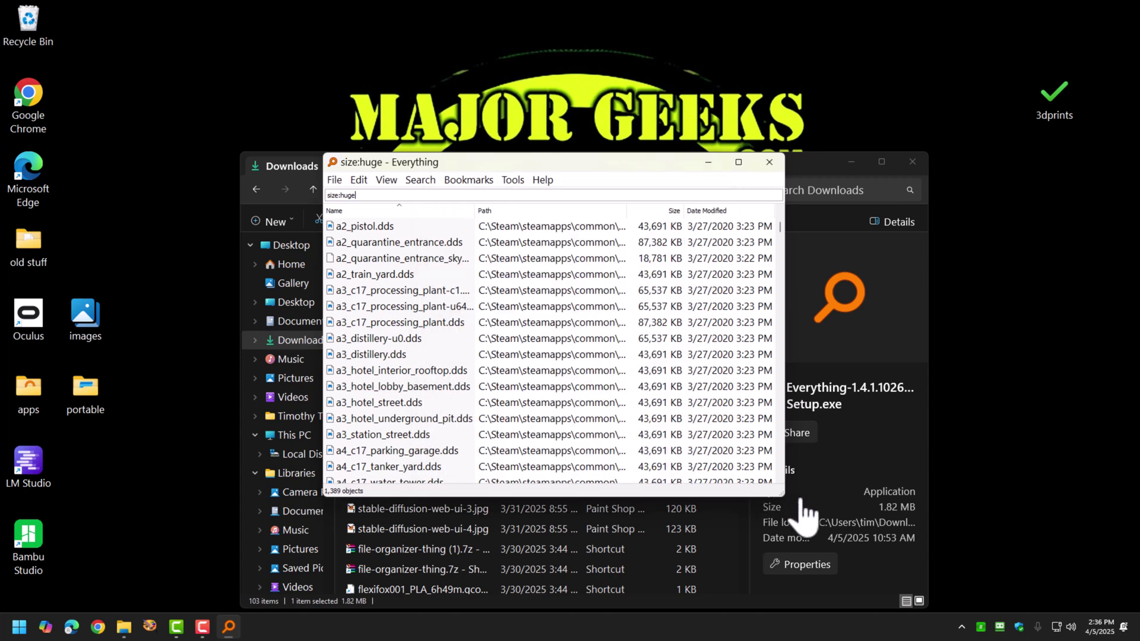
# Open Connect to ETP Server from Everything's tray icon, then dismiss the prompt.
pyautogui.click(963, 627)
pyautogui.rightClick(928, 593)
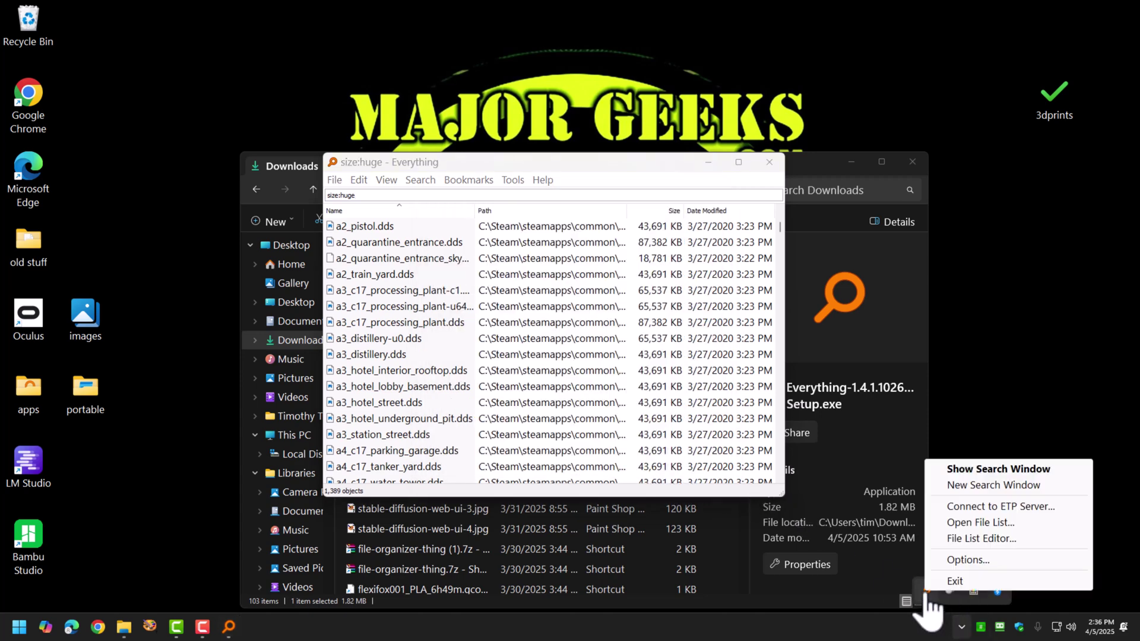
pyautogui.click(944, 505)
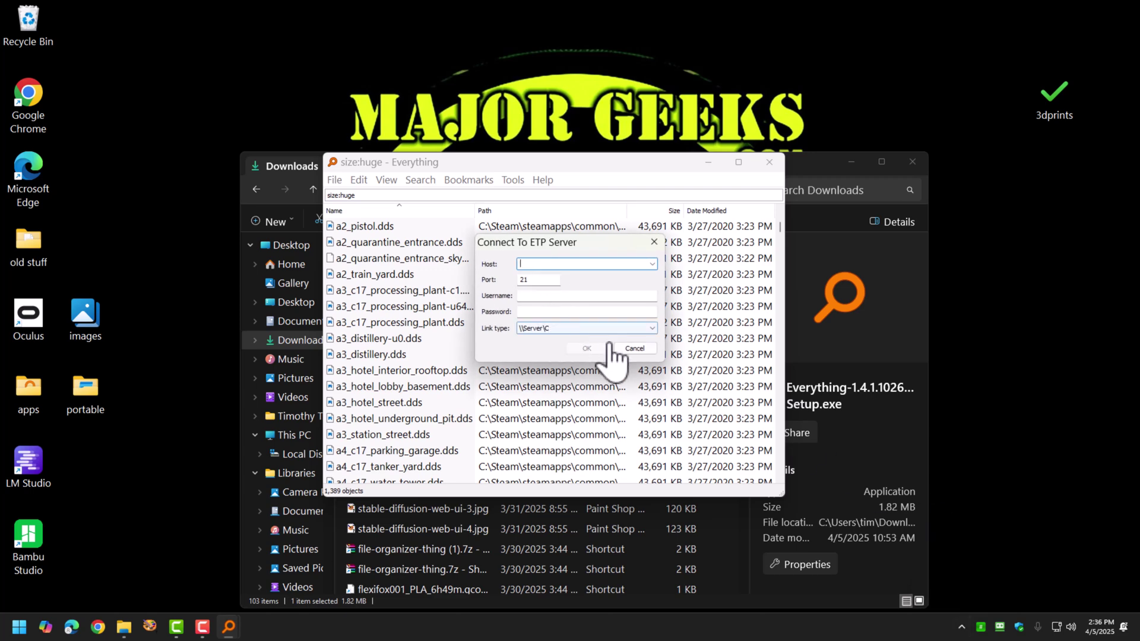
pyautogui.click(633, 349)
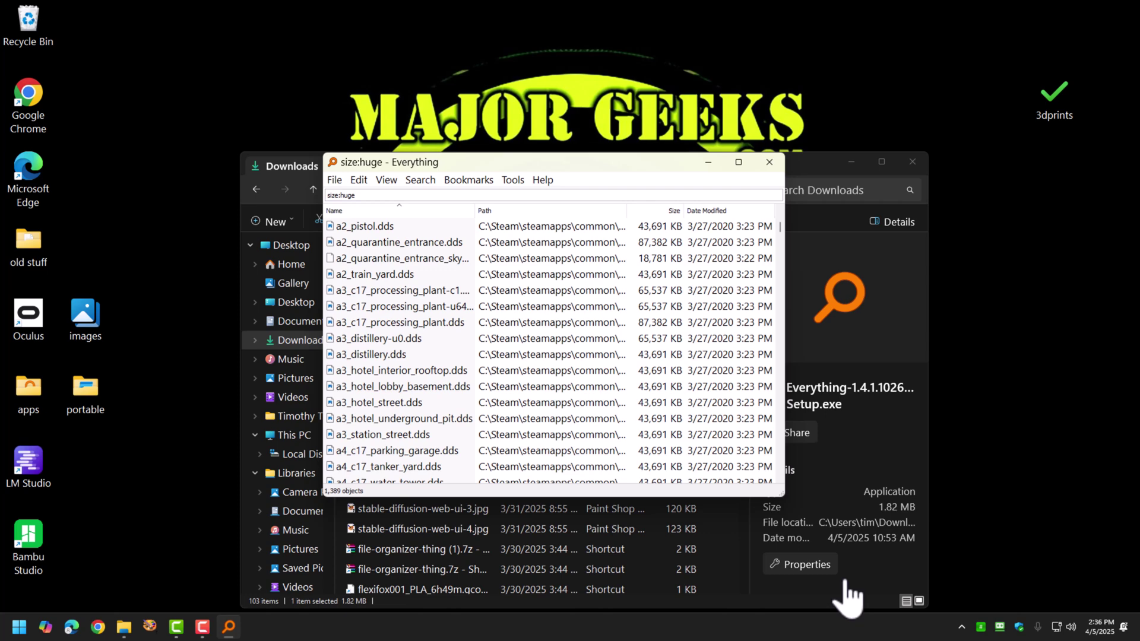
# Reopen Everything's Options from the tray and enable the HTTP server on port 80.
pyautogui.click(960, 629)
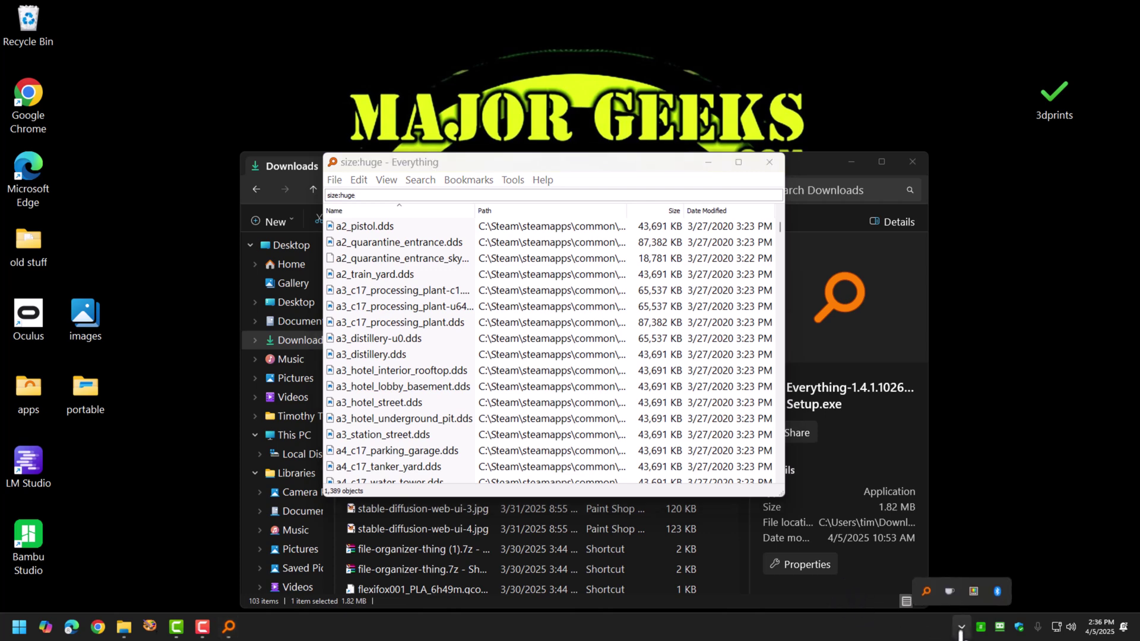
pyautogui.rightClick(926, 591)
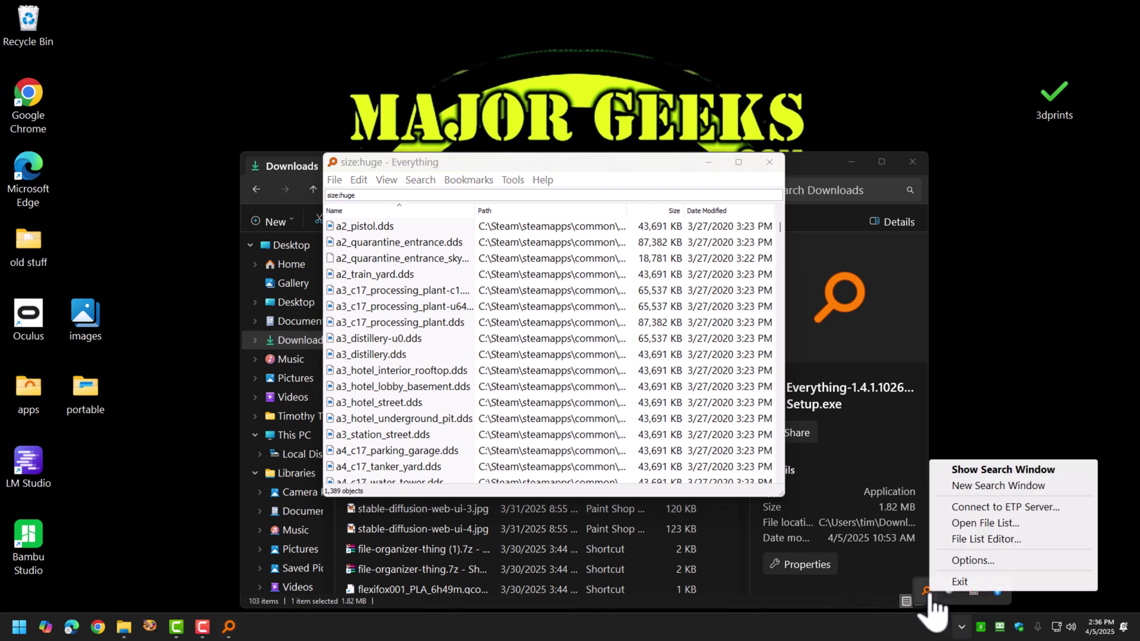
pyautogui.click(965, 561)
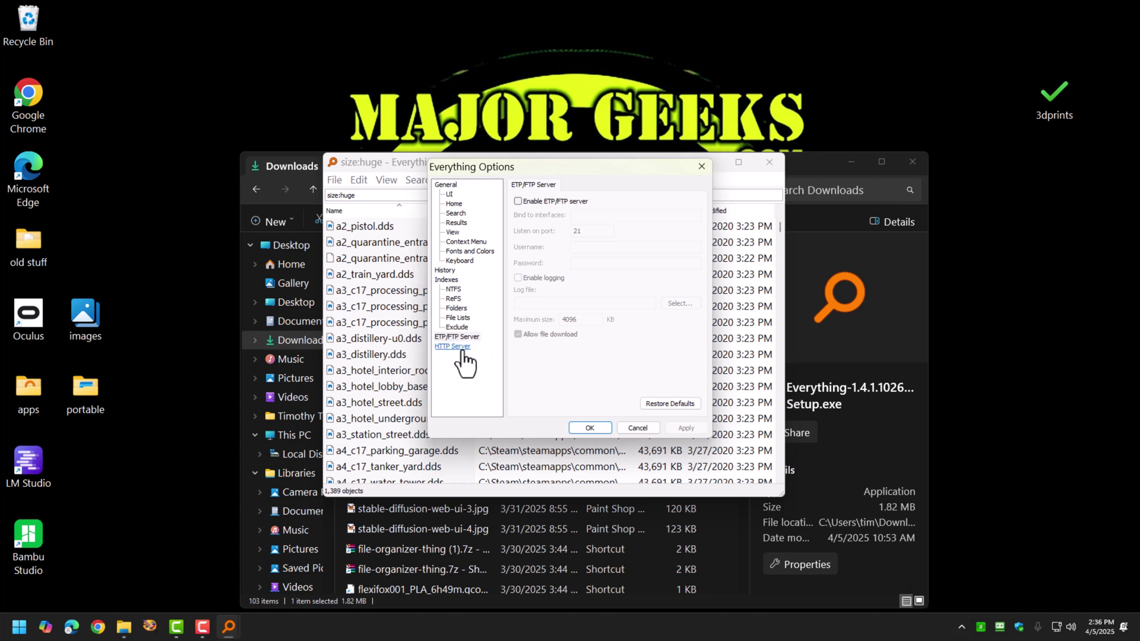
pyautogui.click(469, 347)
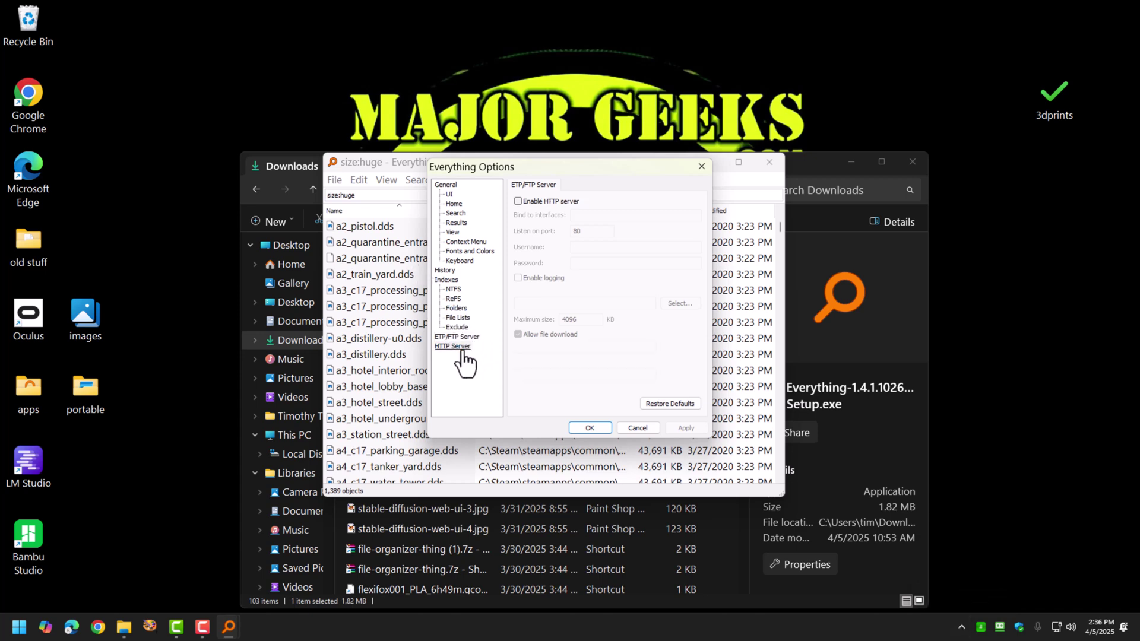
pyautogui.click(518, 201)
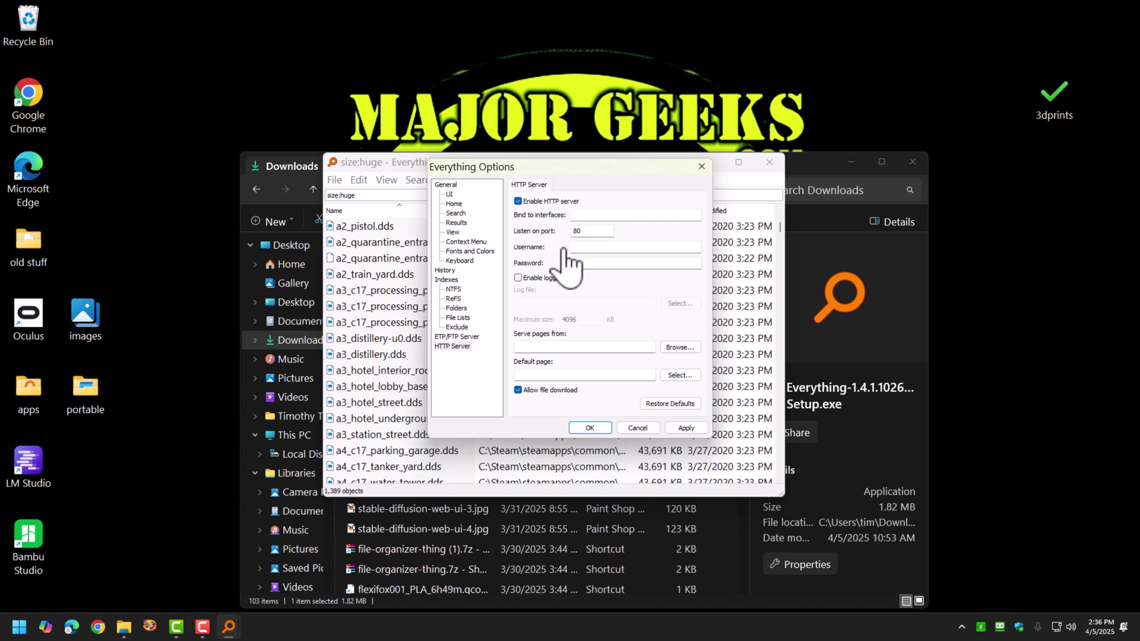
pyautogui.click(593, 219)
# Run ipconfig from the Windows Run prompt, then open and close the Start menu.
pyautogui.rightClick(19, 627)
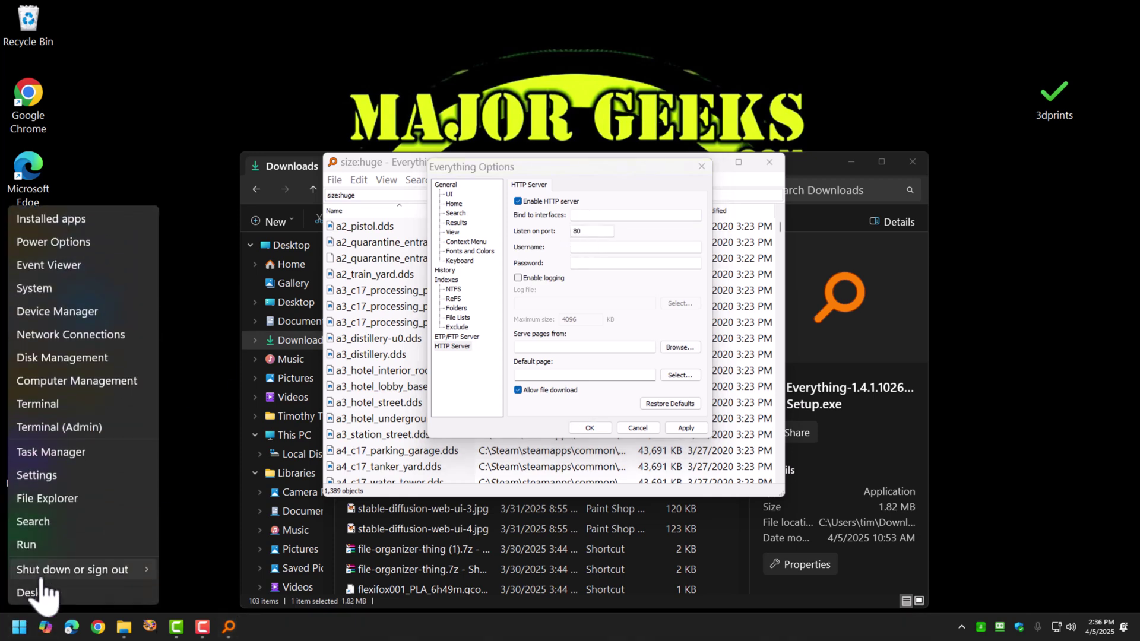
pyautogui.click(26, 544)
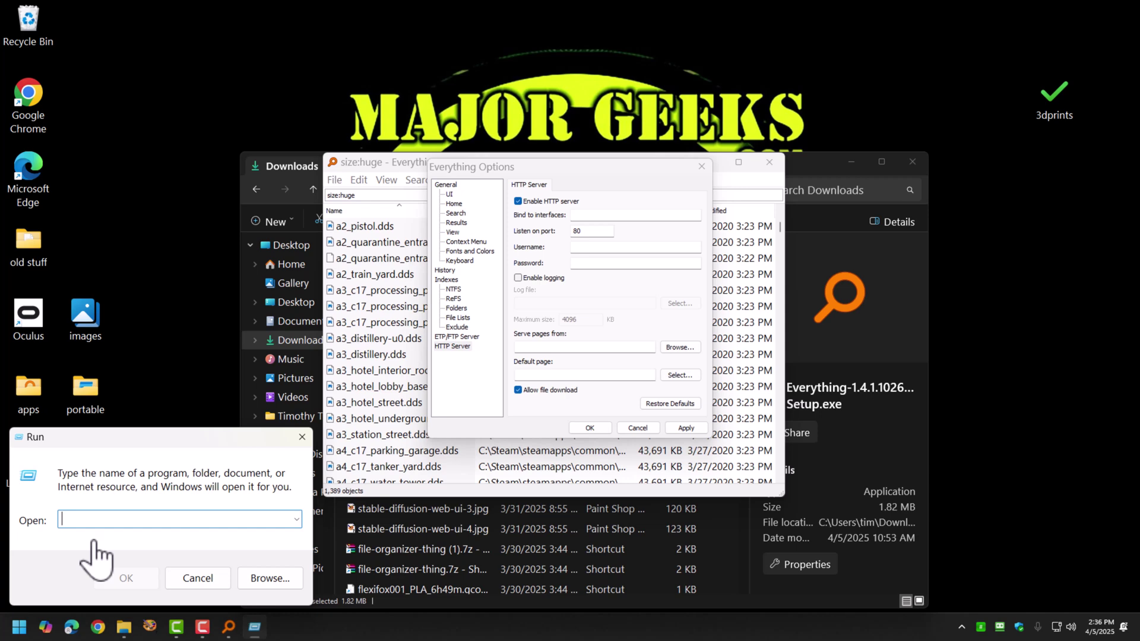
pyautogui.write('ipconfig')
pyautogui.press('Return')
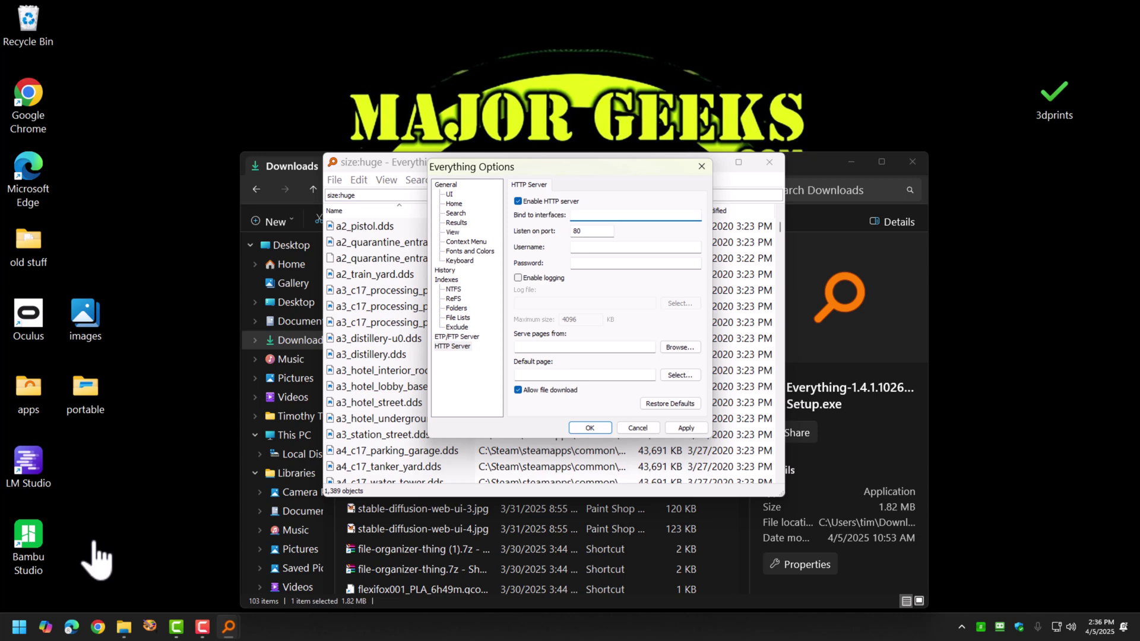
pyautogui.click(18, 628)
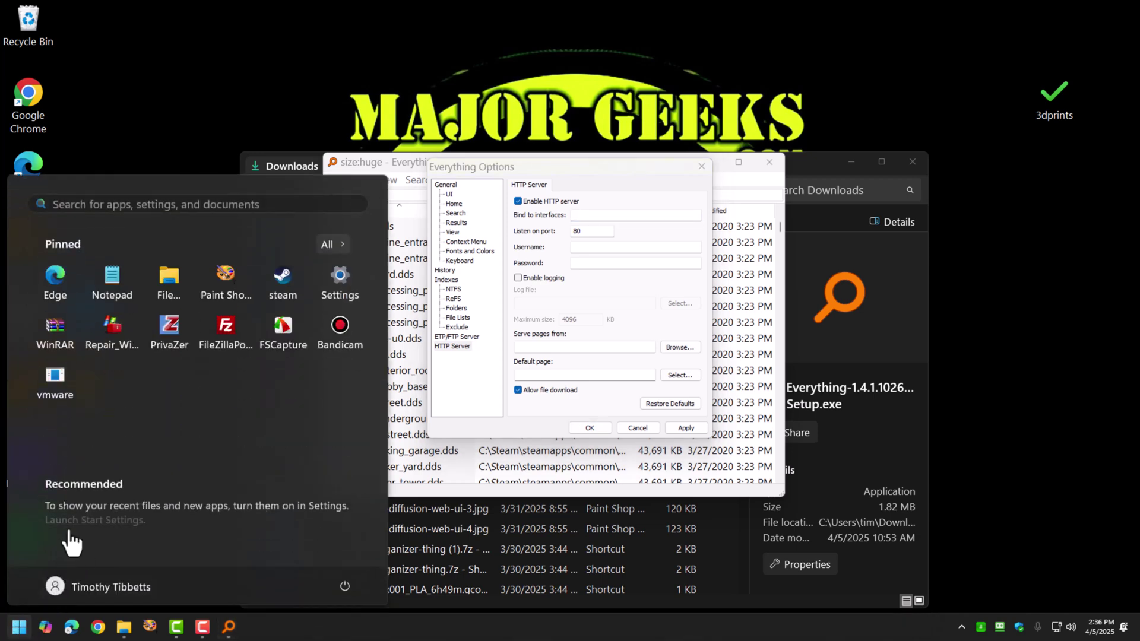
pyautogui.click(615, 196)
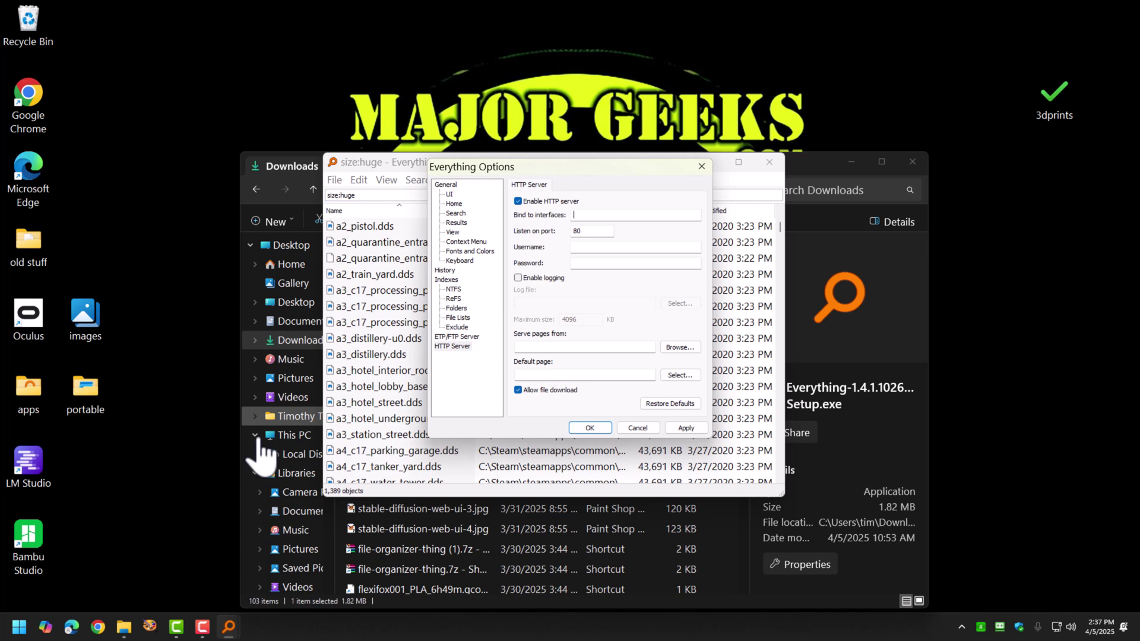
# Open the Run prompt again from the power-user menu and enter cmd.
pyautogui.rightClick(24, 625)
pyautogui.click(72, 551)
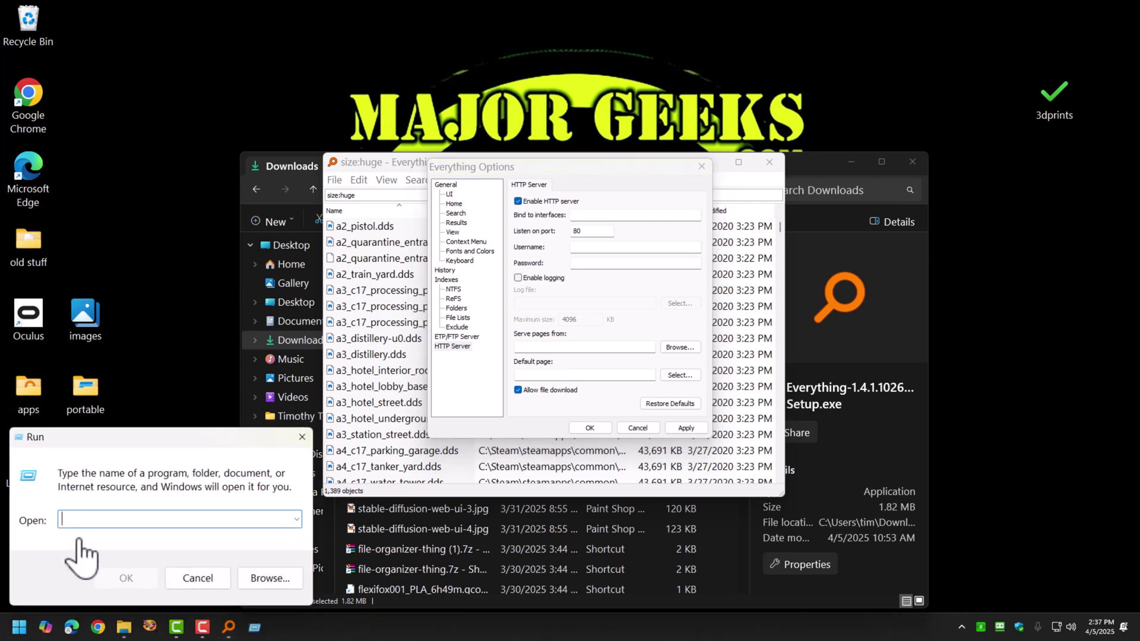
pyautogui.write('cmd')
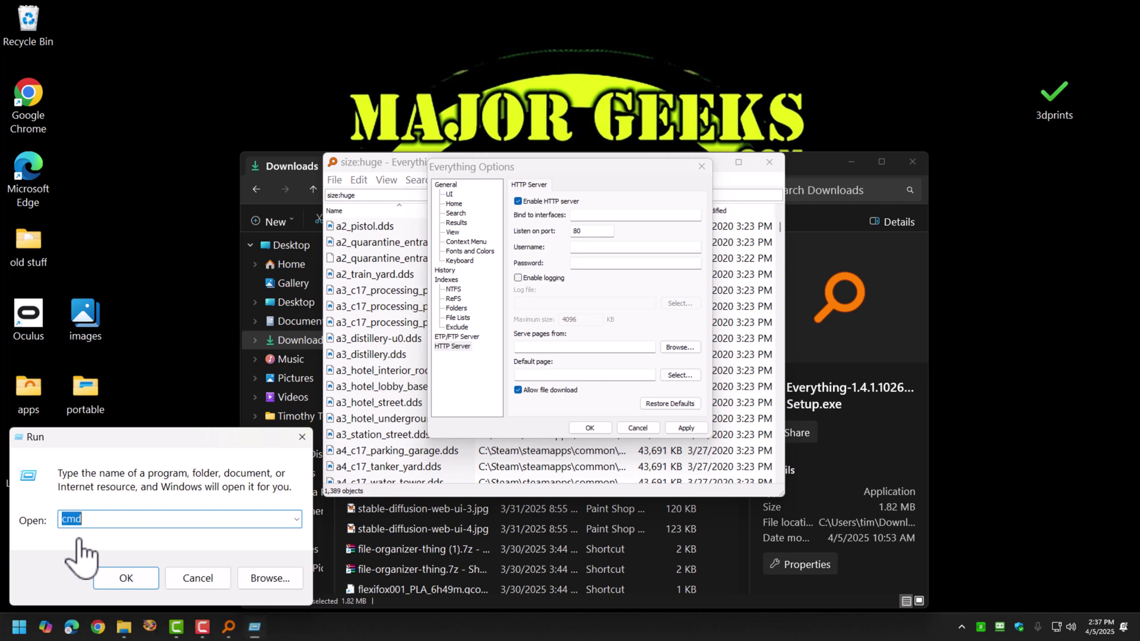
# Launch Command Prompt, run ipconfig, highlight IPv4 address 10.0.0.10, then minimize the terminal.
pyautogui.press('Return')
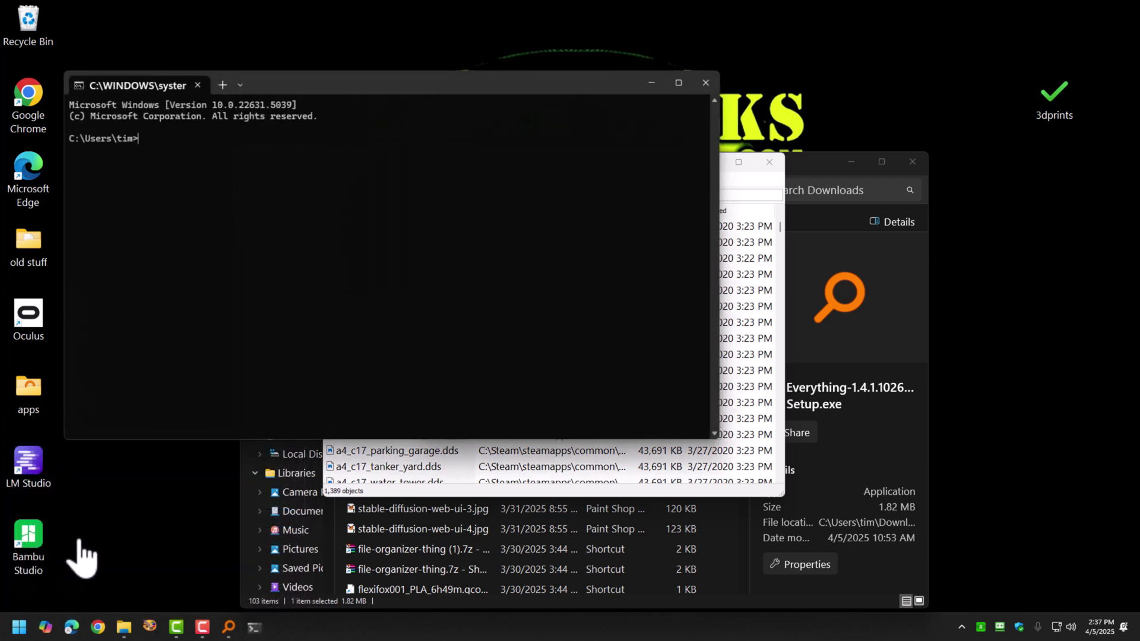
pyautogui.write('ip')
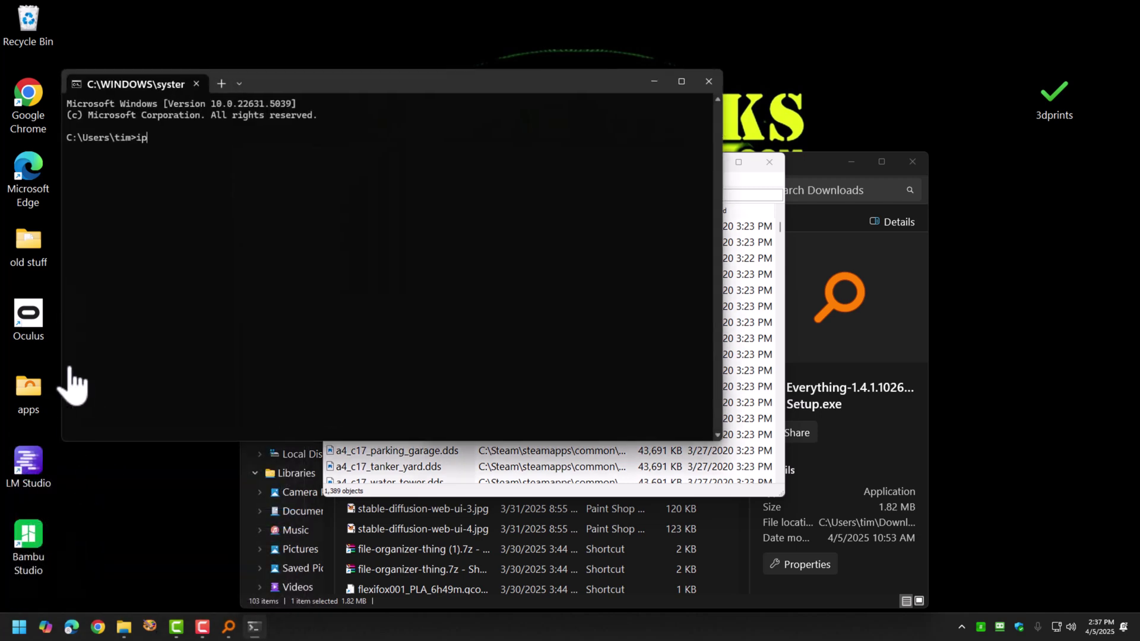
pyautogui.write('config')
pyautogui.press('Return')
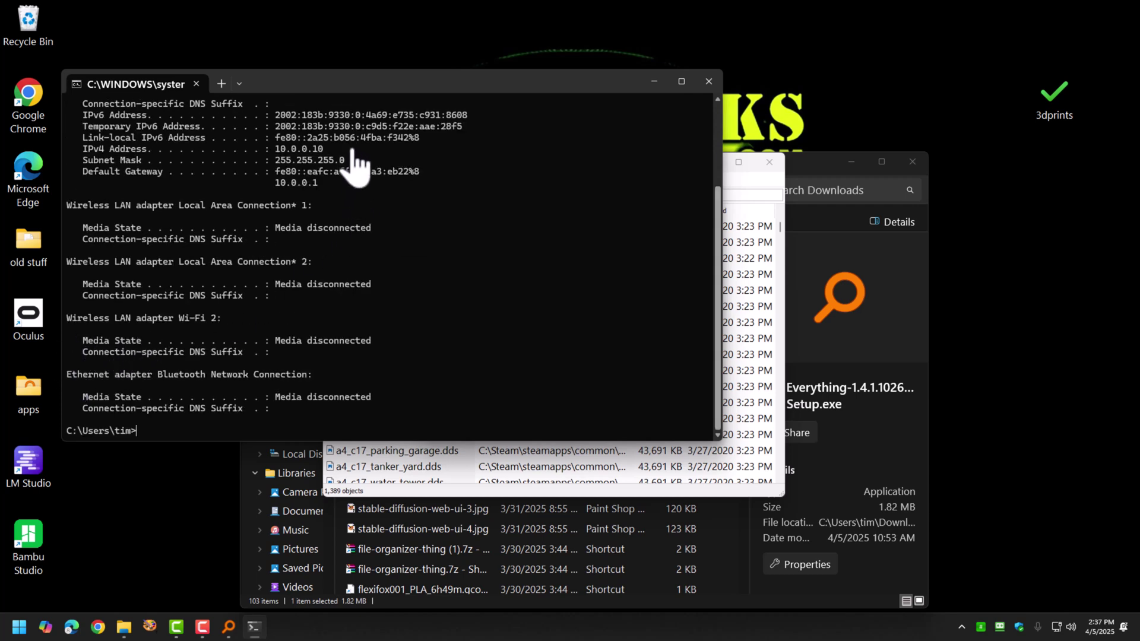
pyautogui.moveTo(334, 149); pyautogui.dragTo(277, 150)
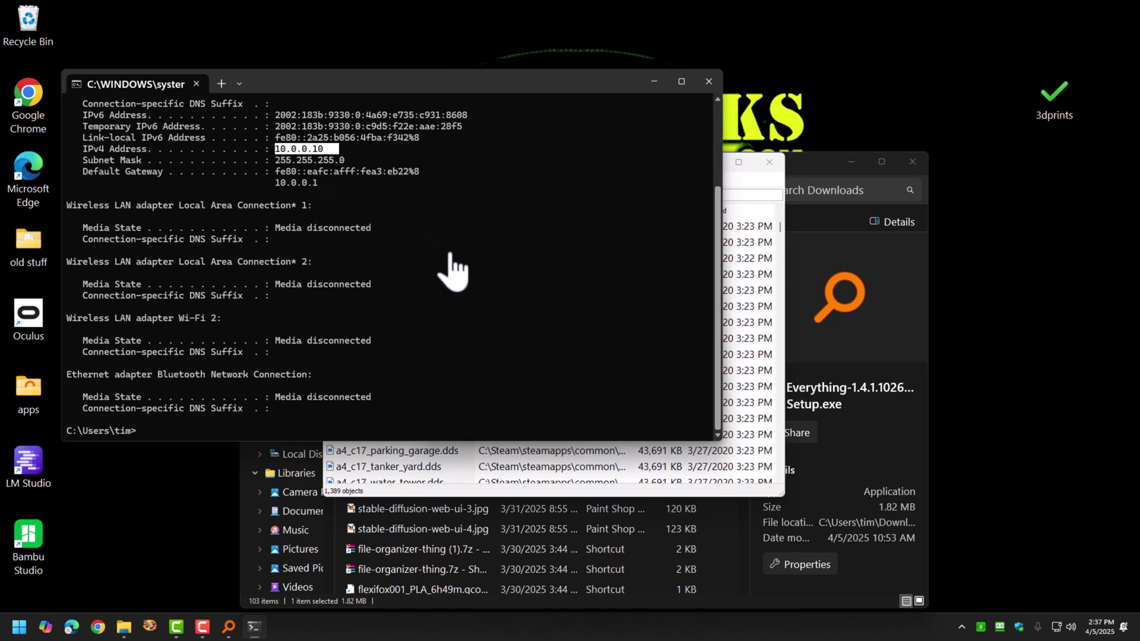
pyautogui.click(666, 83)
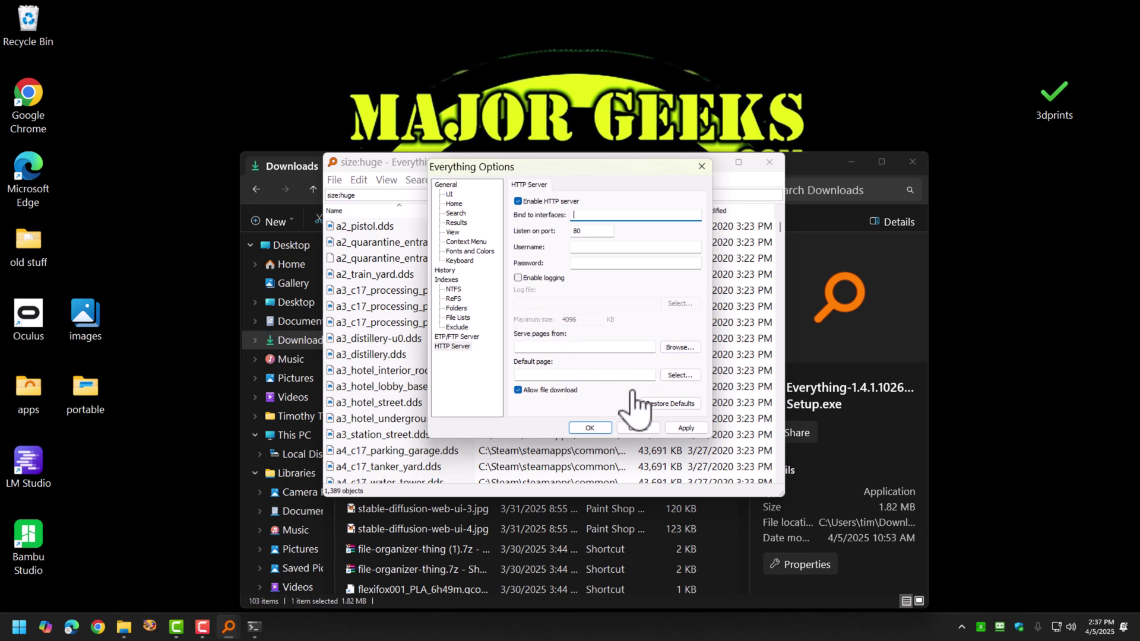
# Cancel Everything's Options dialog to return to the 1,389 size:huge results.
pyautogui.click(637, 428)
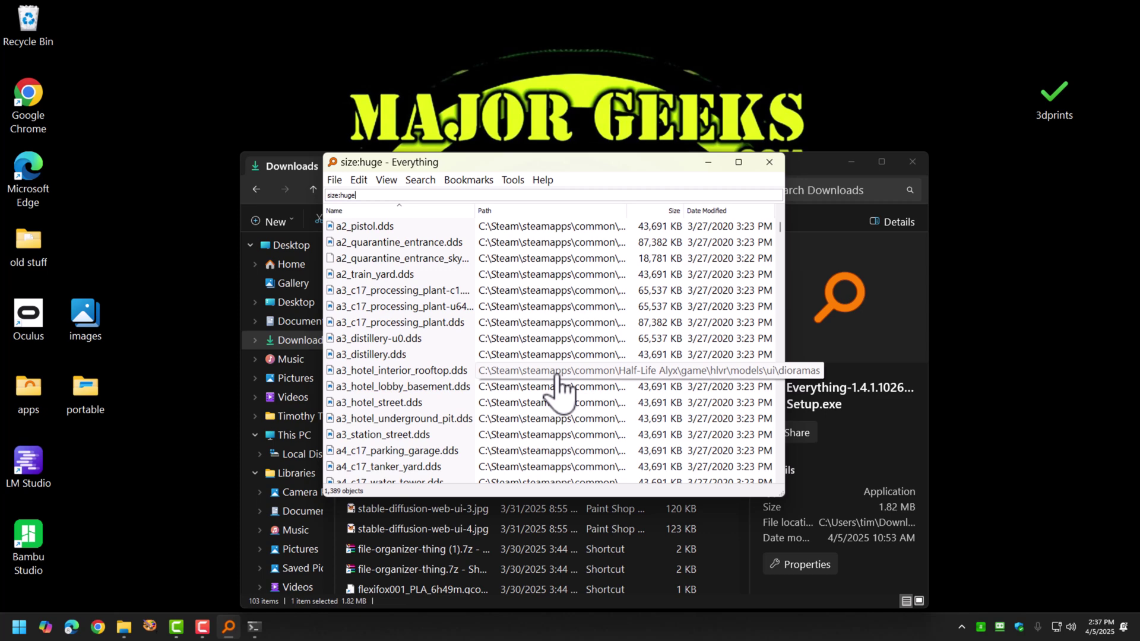
# Shift the size:huge results window left over the Downloads window, then nudge it back right.
pyautogui.moveTo(464, 167); pyautogui.dragTo(371, 173)
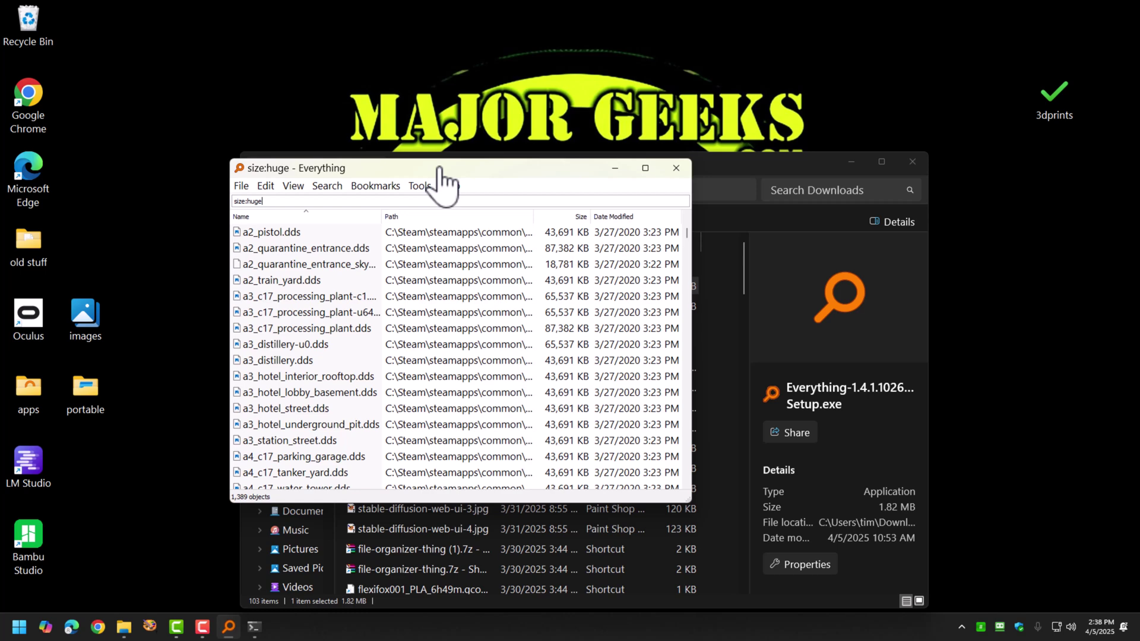
pyautogui.moveTo(440, 167); pyautogui.dragTo(390, 159)
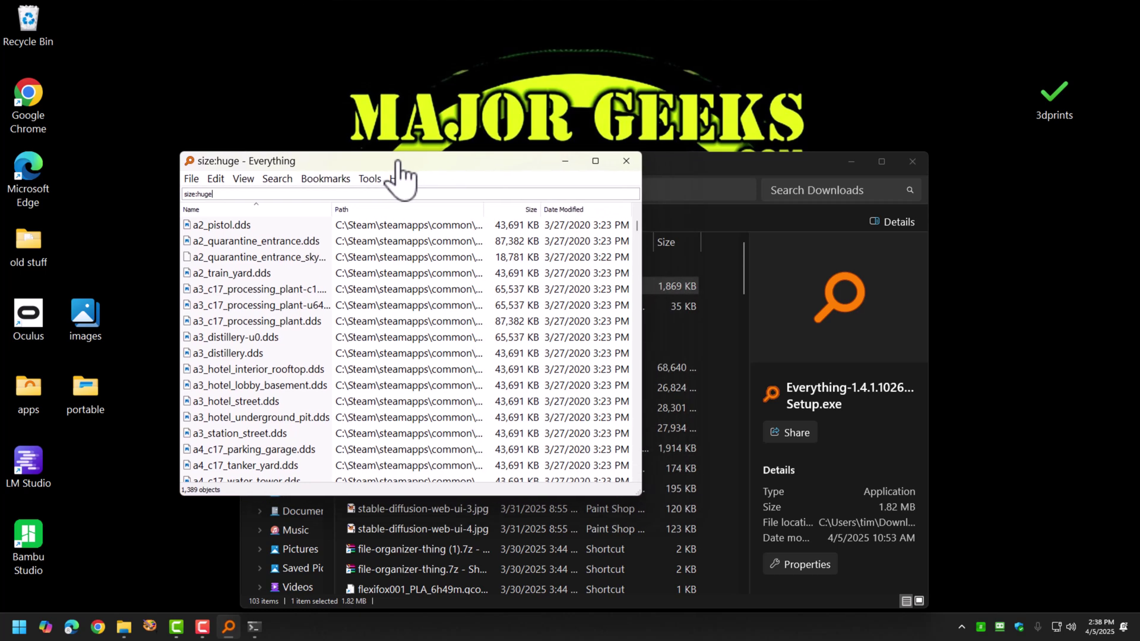
pyautogui.moveTo(397, 161); pyautogui.dragTo(471, 164)
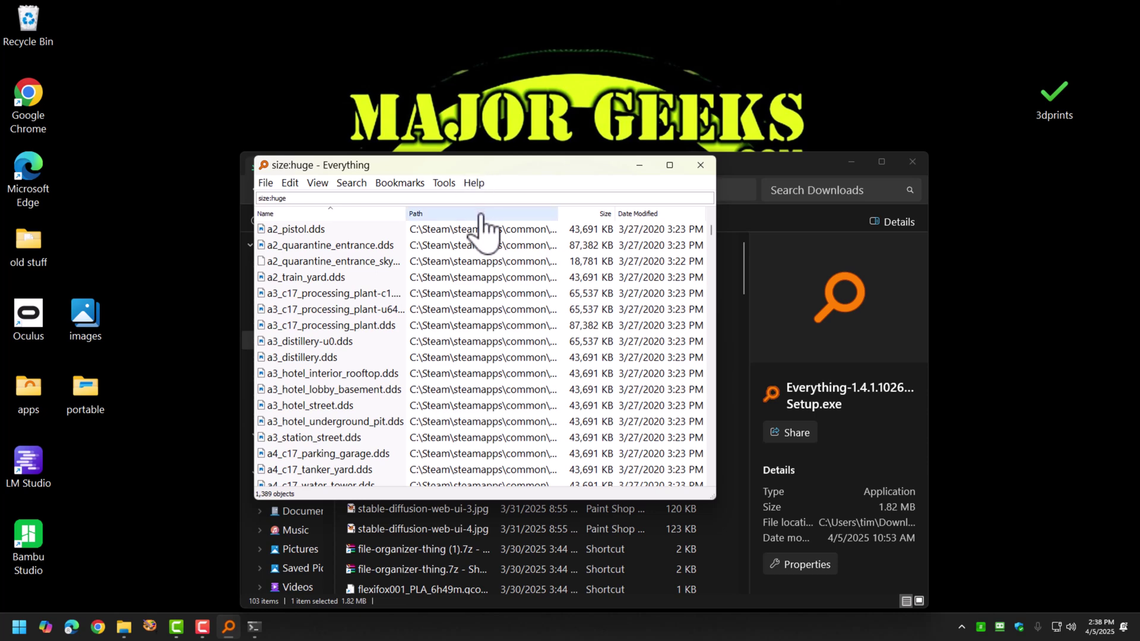